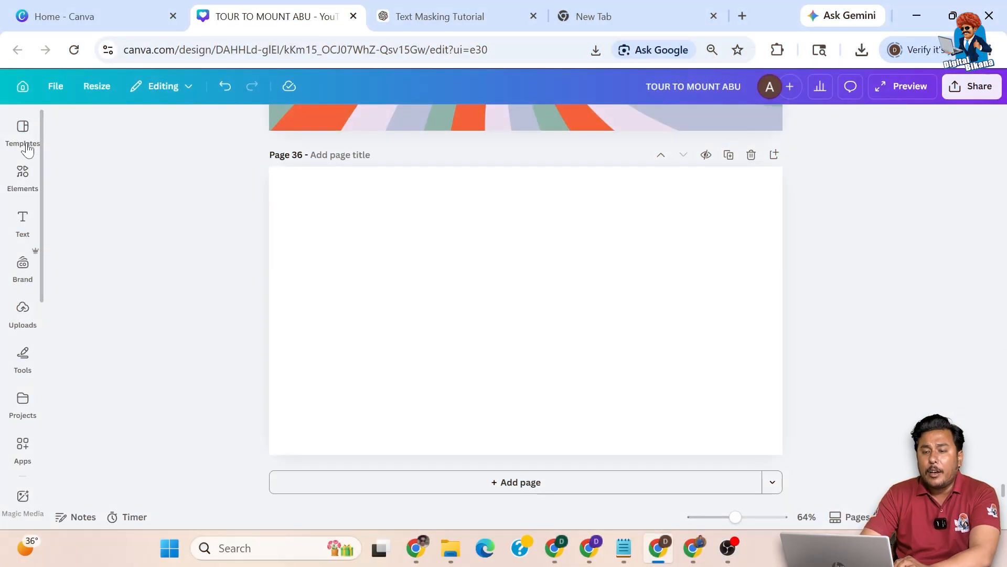
- Search the elements library for "woman" photos
click(27, 150)
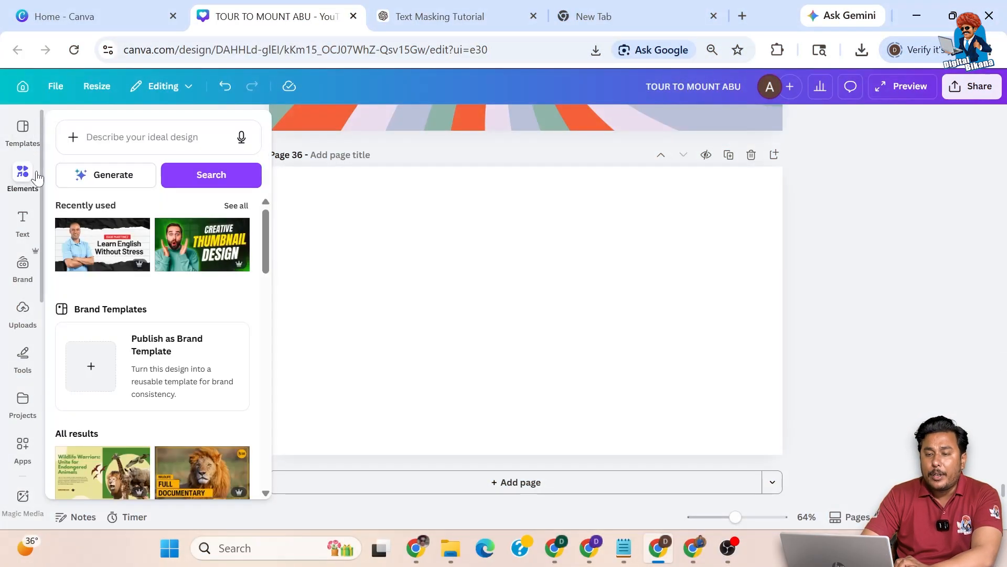
click(23, 176)
click(75, 159)
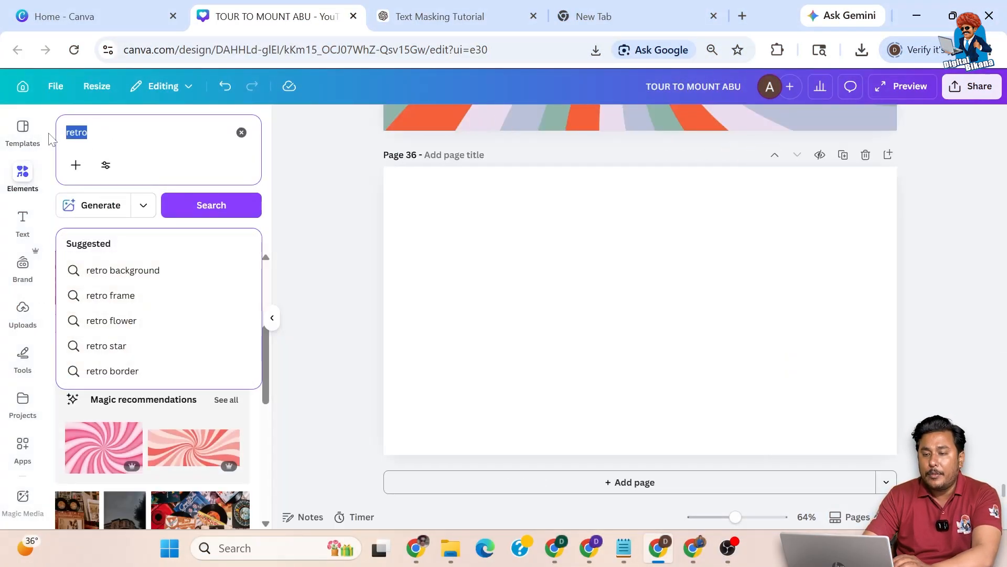
text(woman)
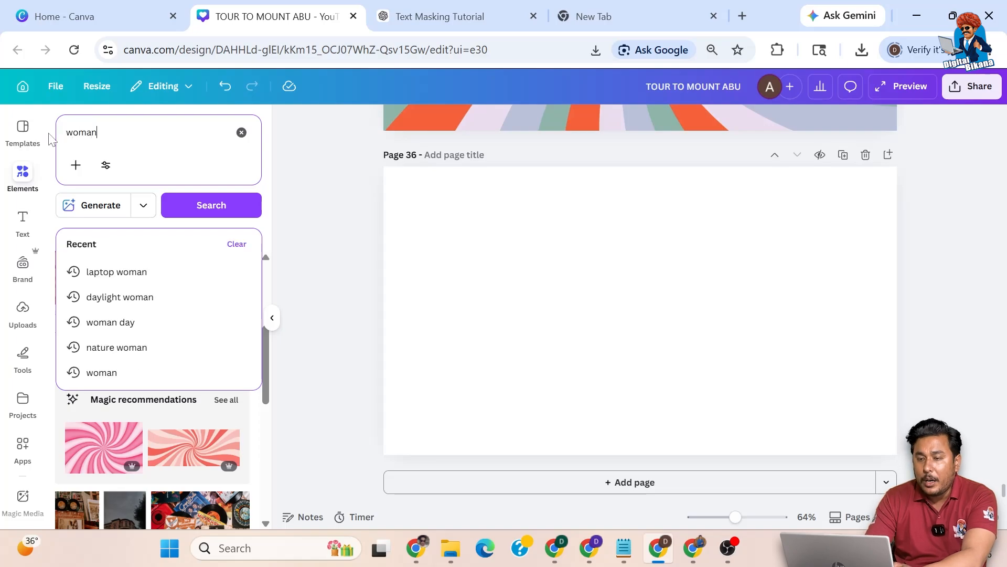
key(Return)
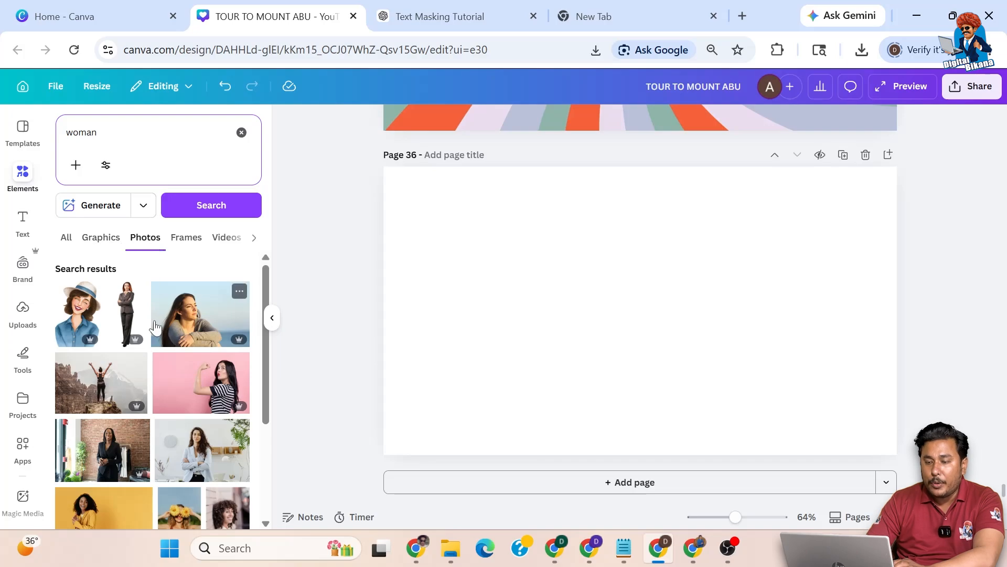
- Set the photo of the smiling curly-haired woman in an orange sweater as the background of page 36
scroll(154, 320, down, 3)
scroll(154, 320, down, 6)
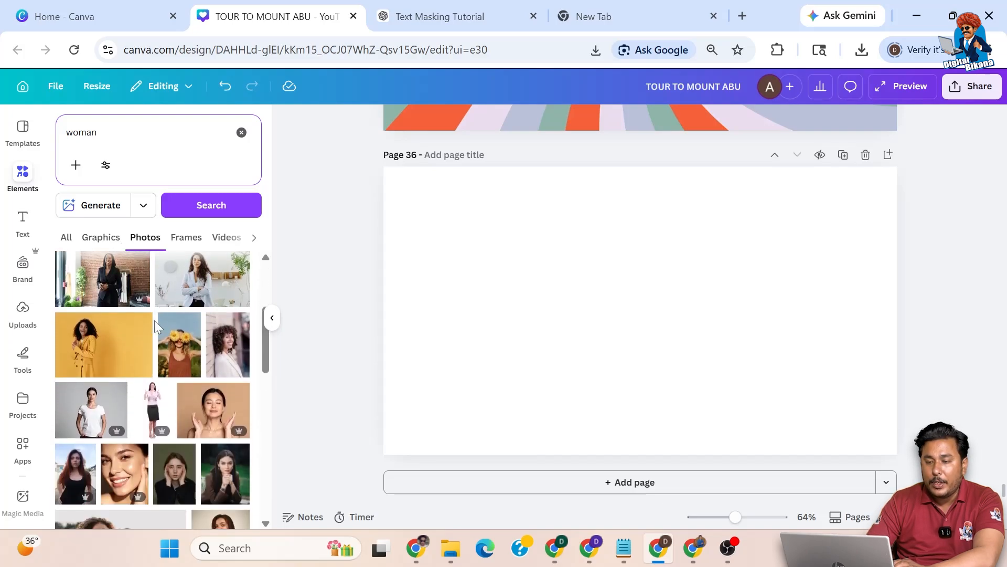
scroll(155, 327, down, 4)
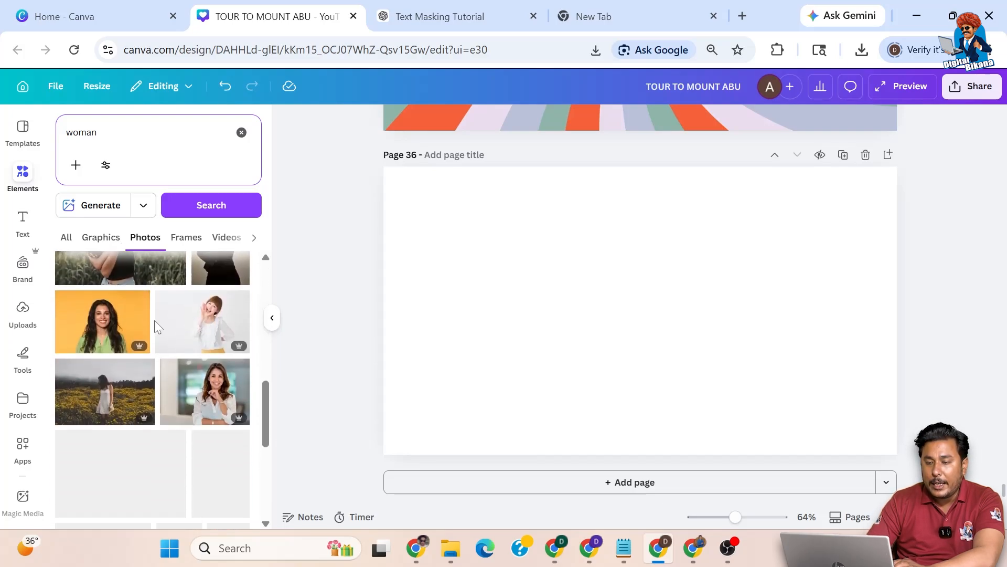
scroll(156, 327, down, 5)
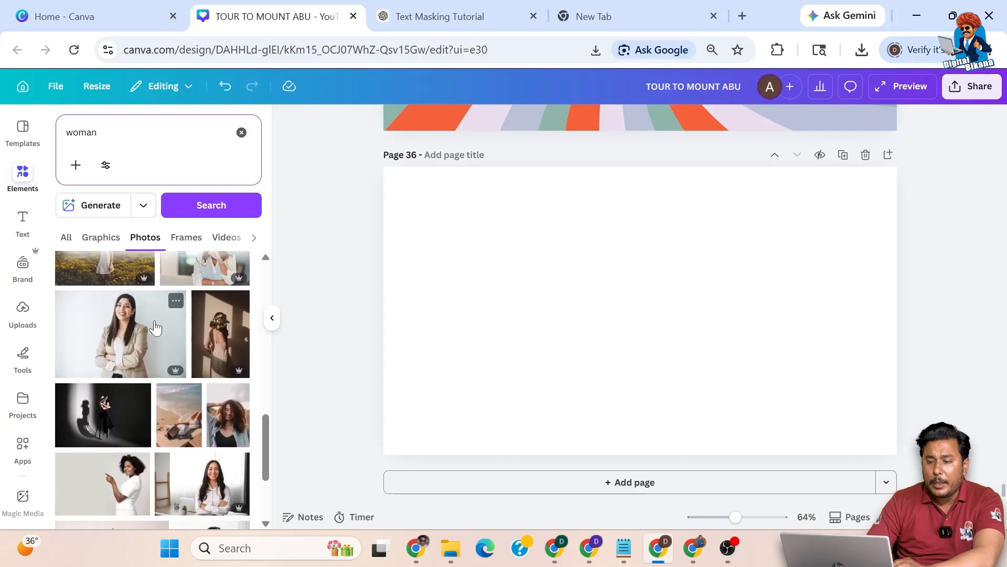
scroll(155, 326, down, 2)
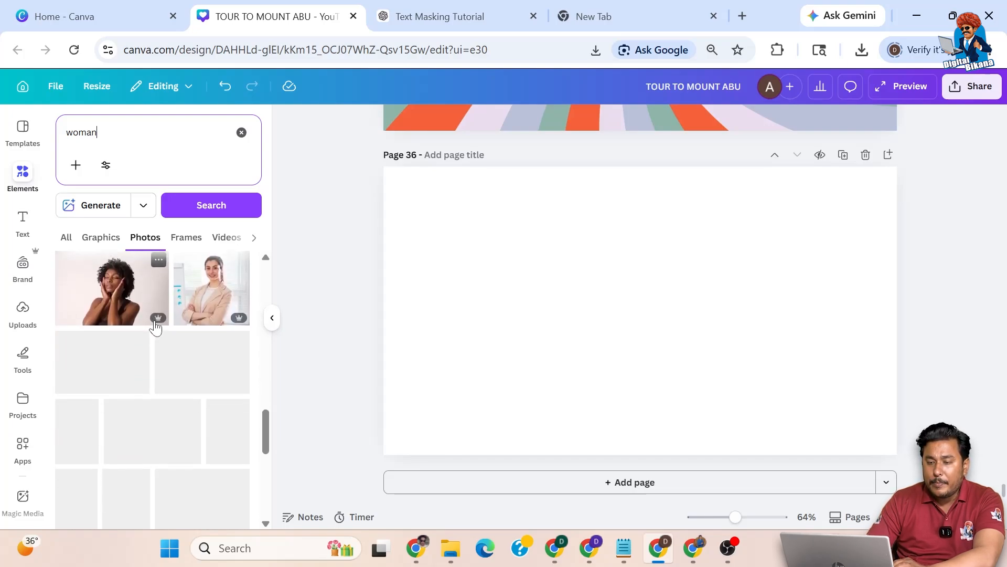
scroll(149, 403, down, 7)
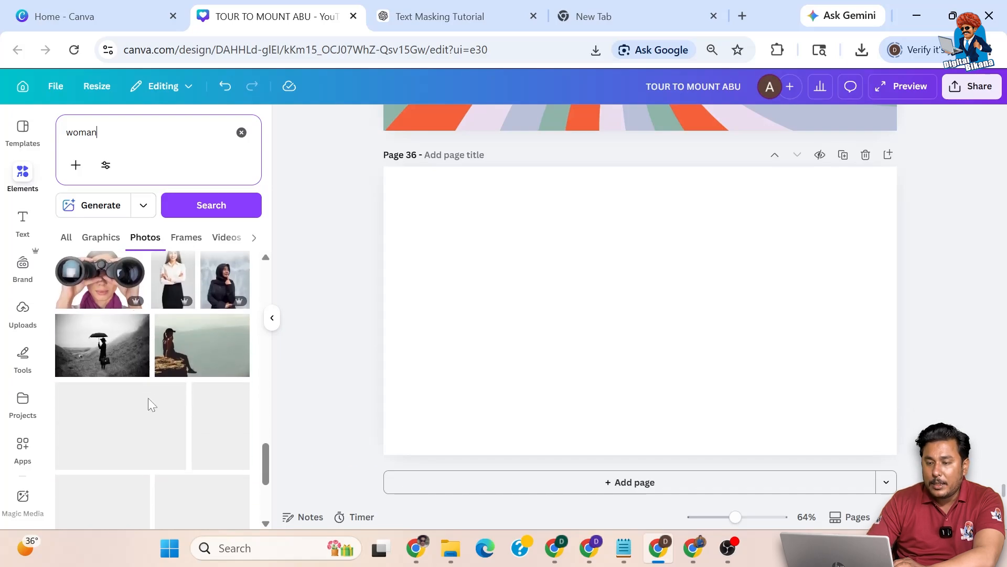
scroll(149, 404, down, 2)
scroll(149, 404, down, 10)
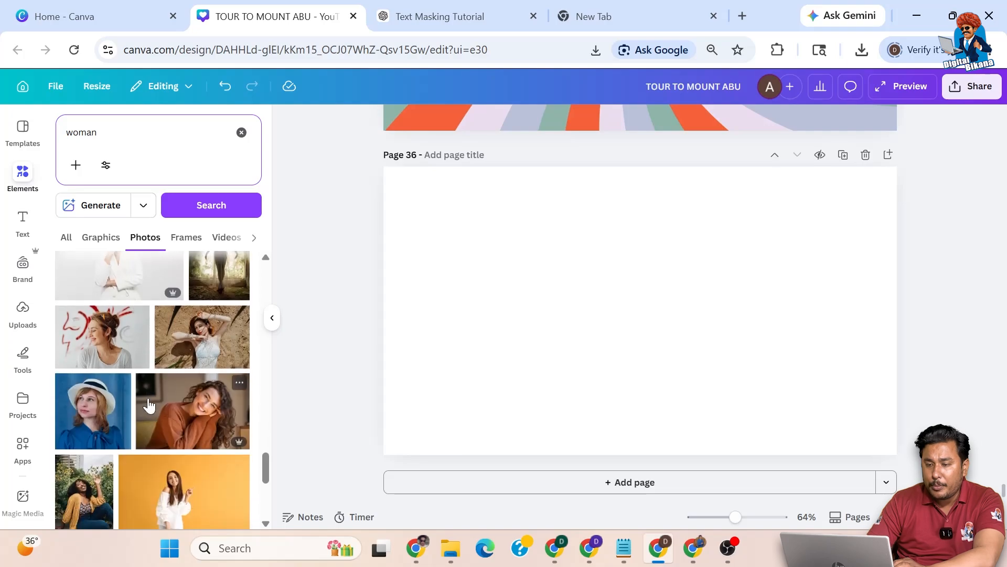
scroll(149, 402, down, 2)
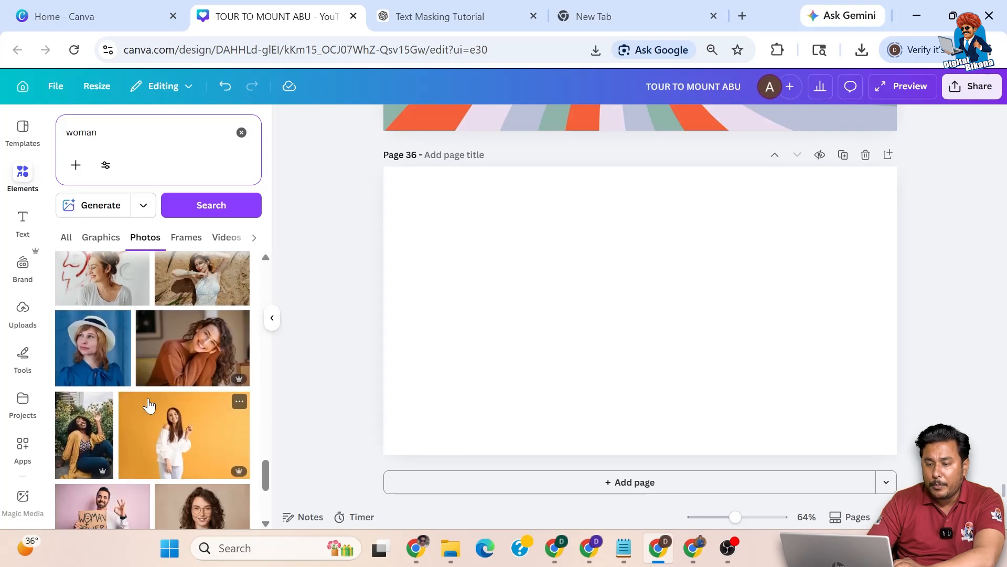
scroll(149, 404, down, 1)
scroll(149, 404, up, 1)
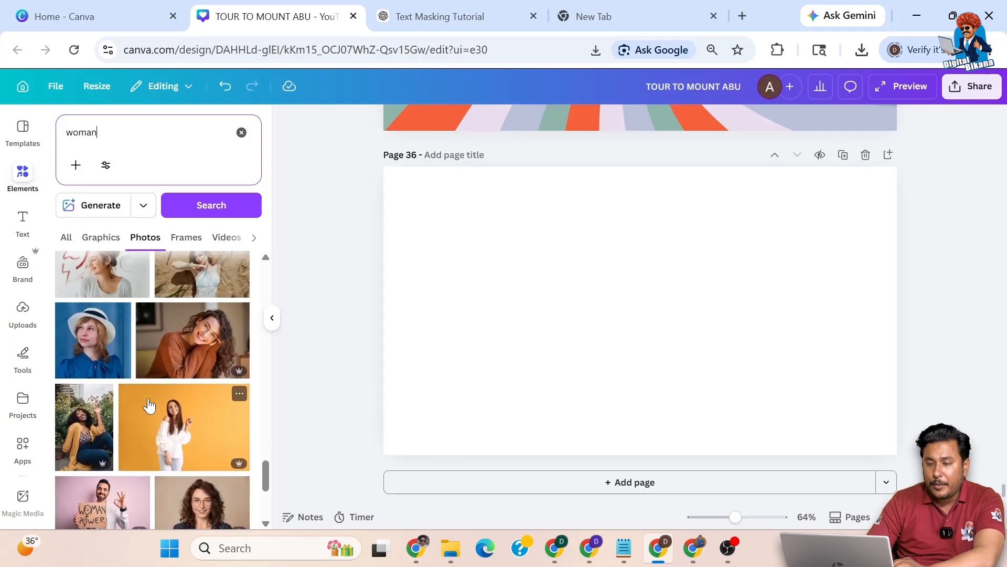
click(197, 357)
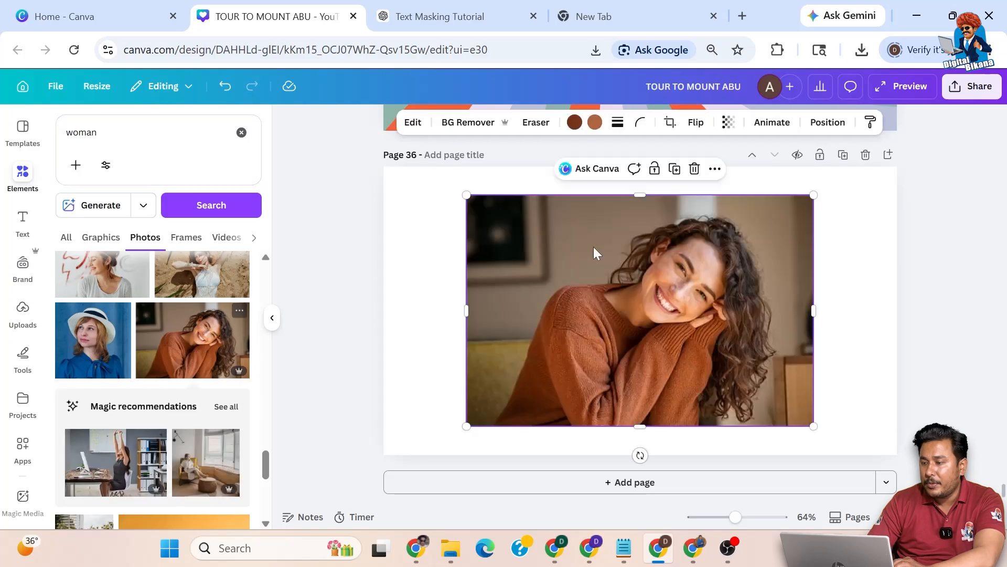
click(714, 169)
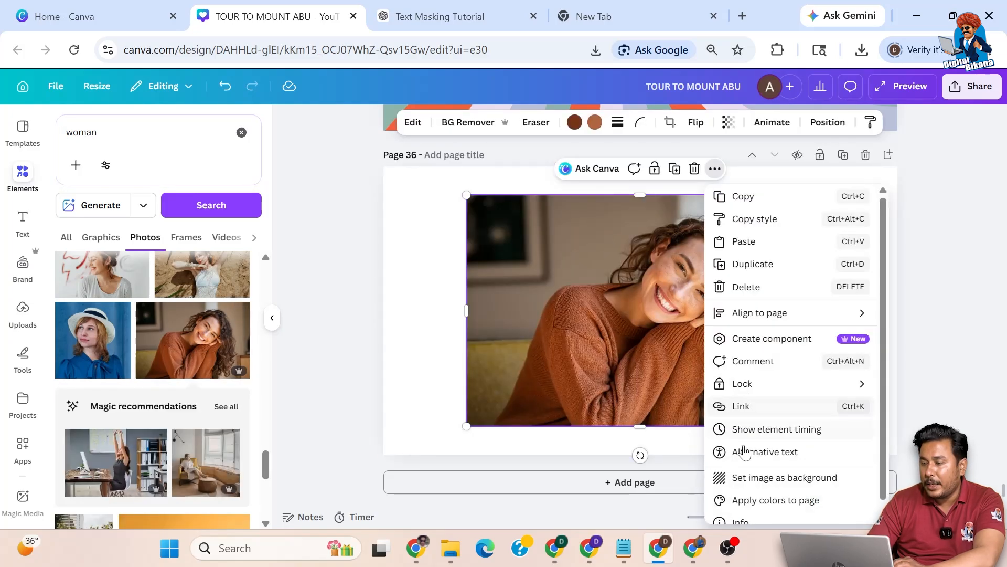
click(744, 473)
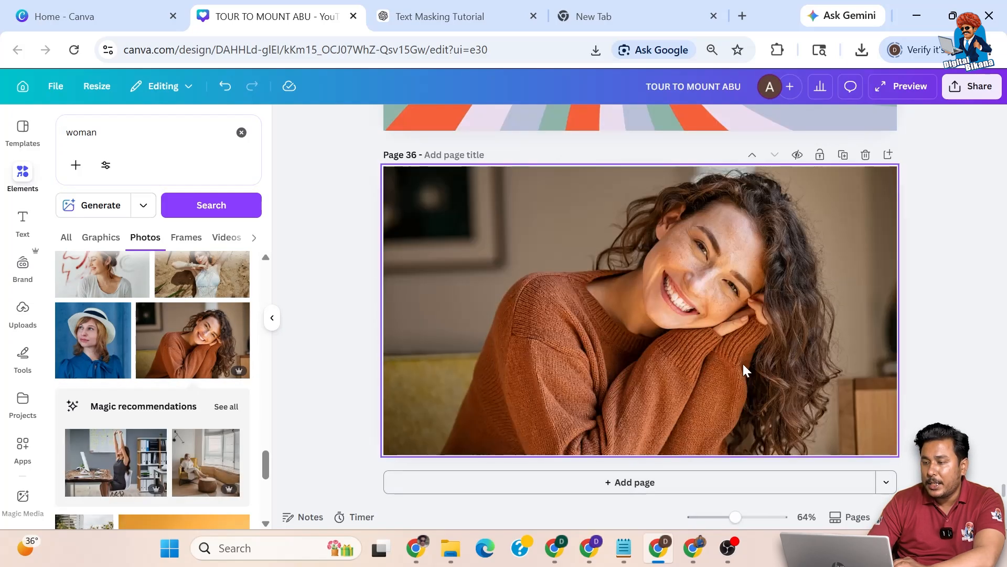
- Replace the page 36 background with the photo of a woman hugging a brown dog on a wooden deck
scroll(191, 389, down, 5)
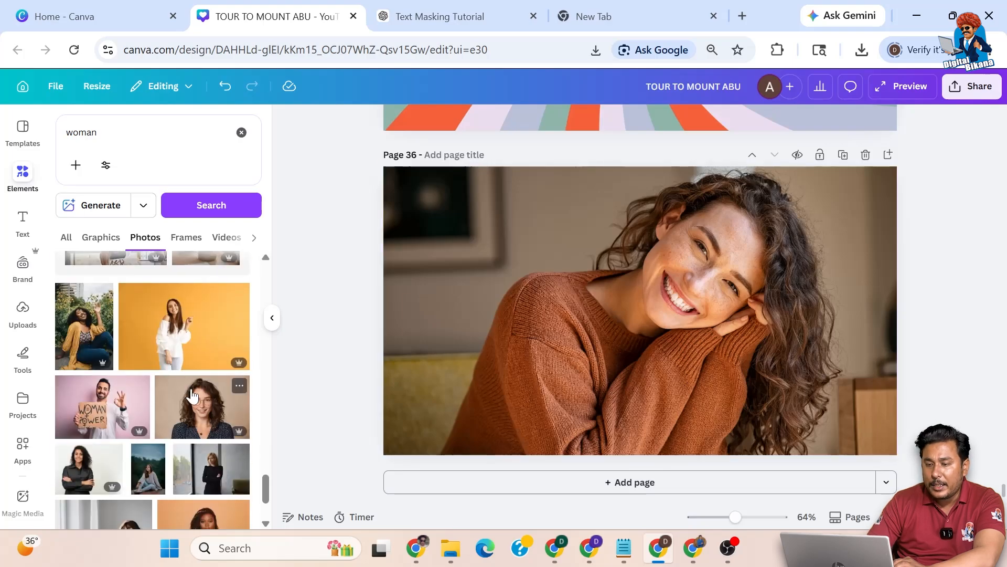
scroll(191, 394, down, 3)
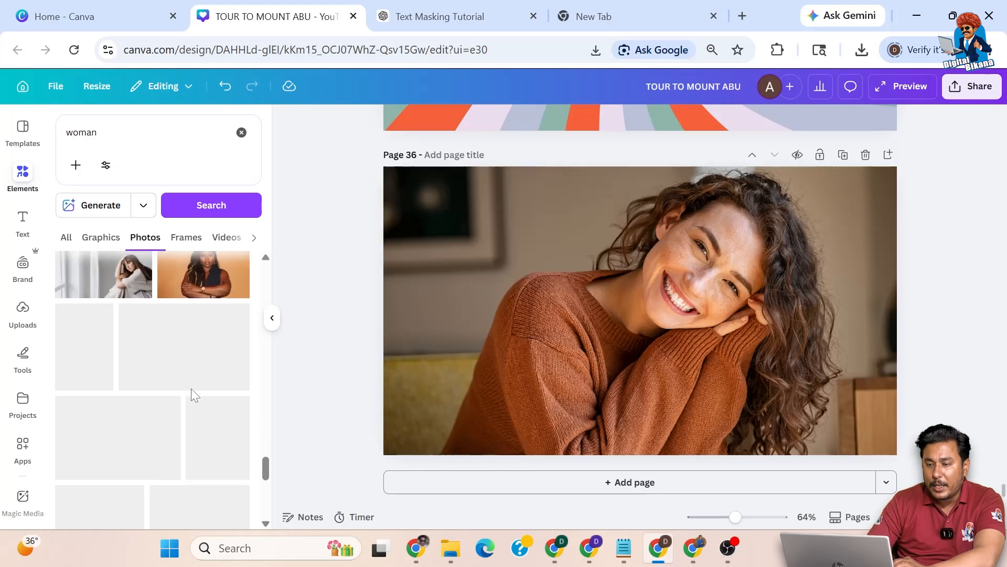
scroll(191, 394, down, 10)
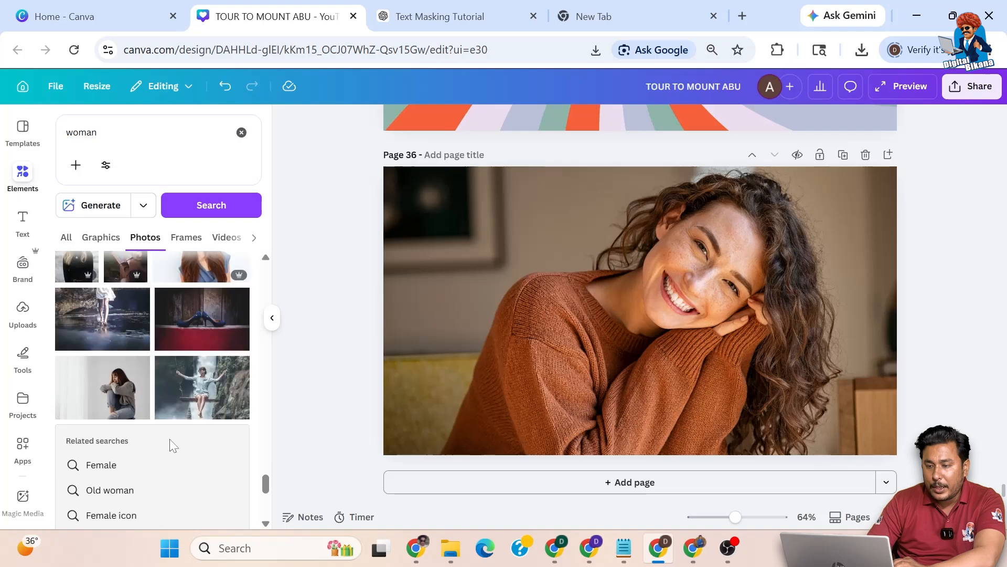
scroll(170, 446, down, 5)
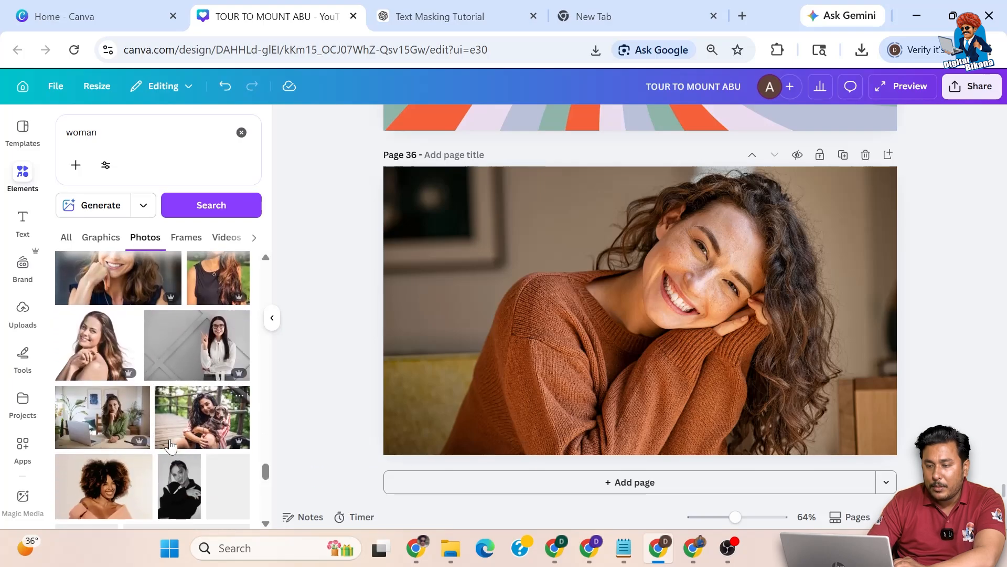
scroll(173, 443, down, 1)
click(202, 338)
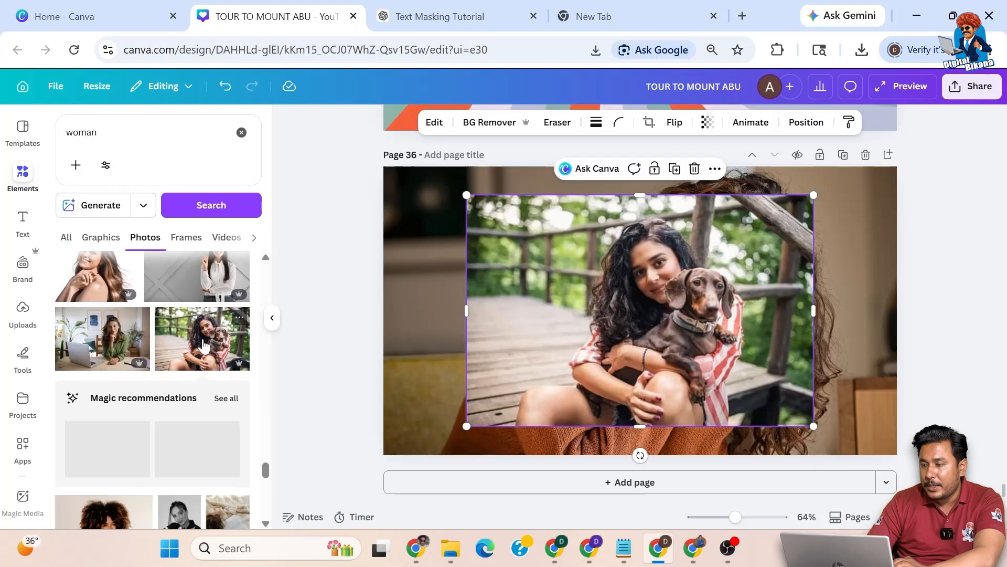
click(714, 169)
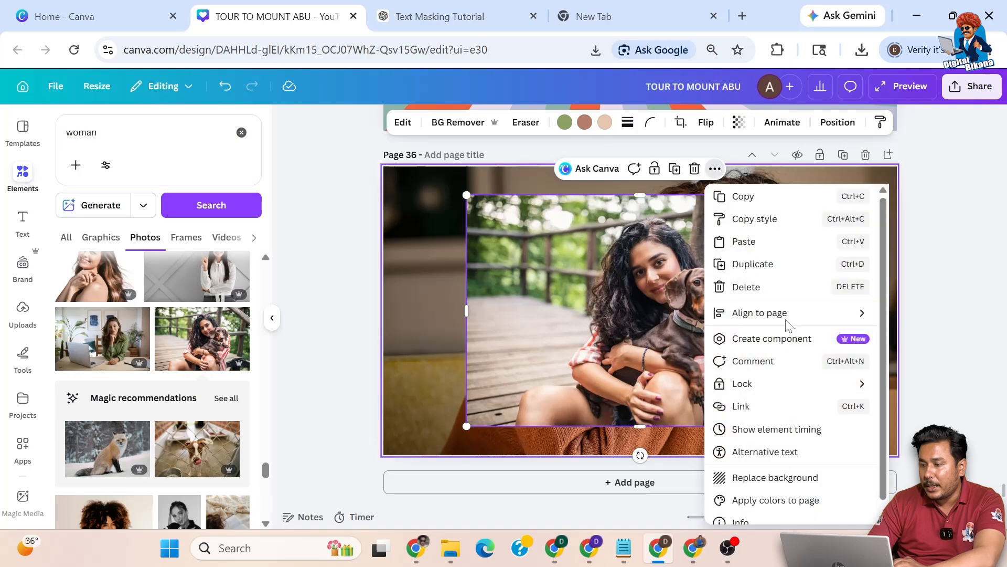
click(755, 477)
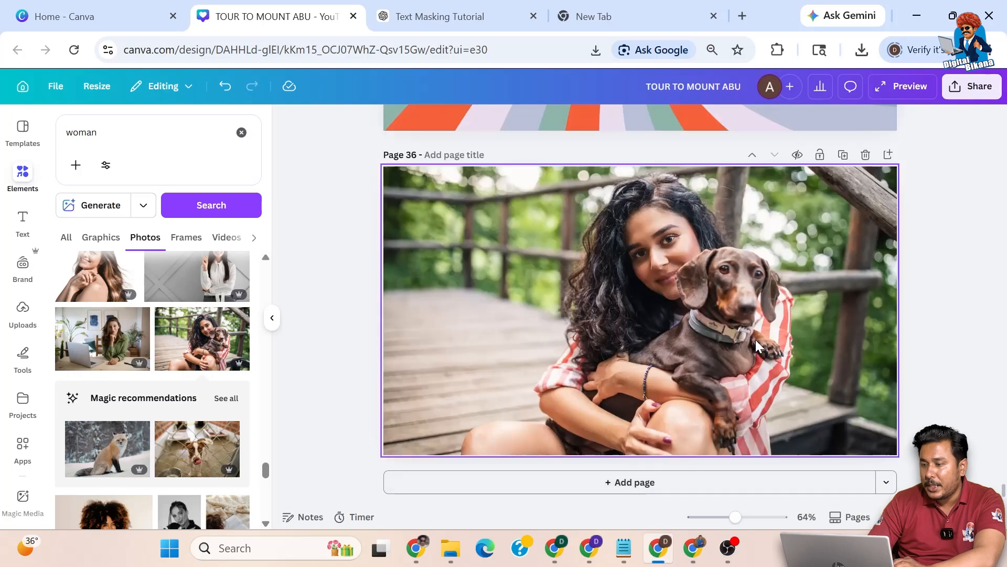
- Shift the background photo down within its crop so more space shows above the woman's head
double_click(703, 343)
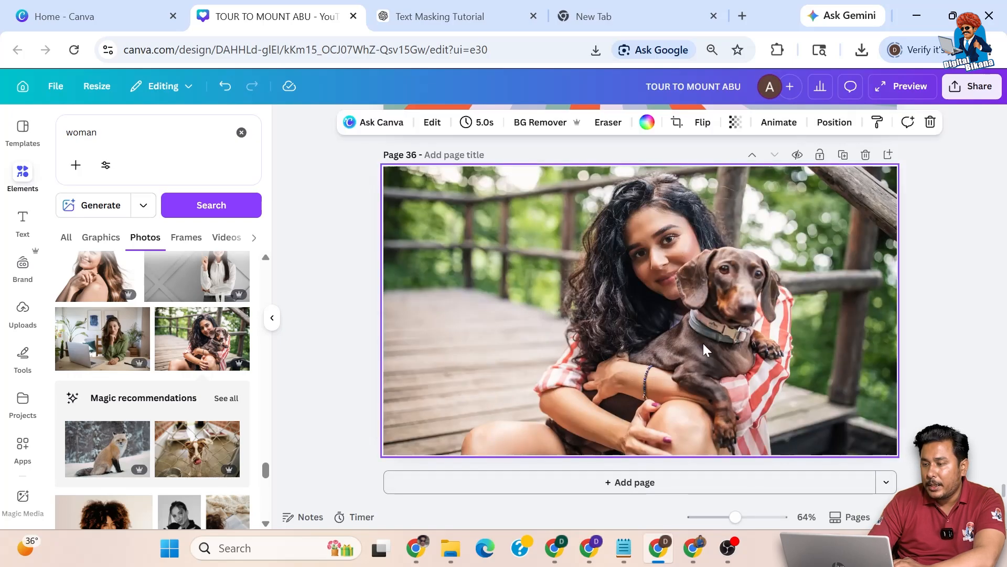
drag(704, 341, 702, 366)
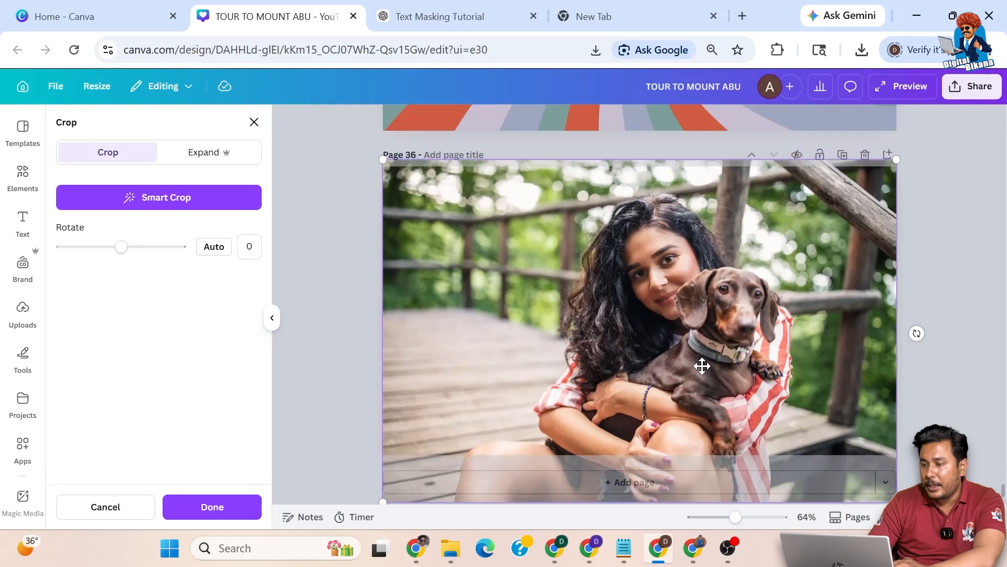
click(946, 263)
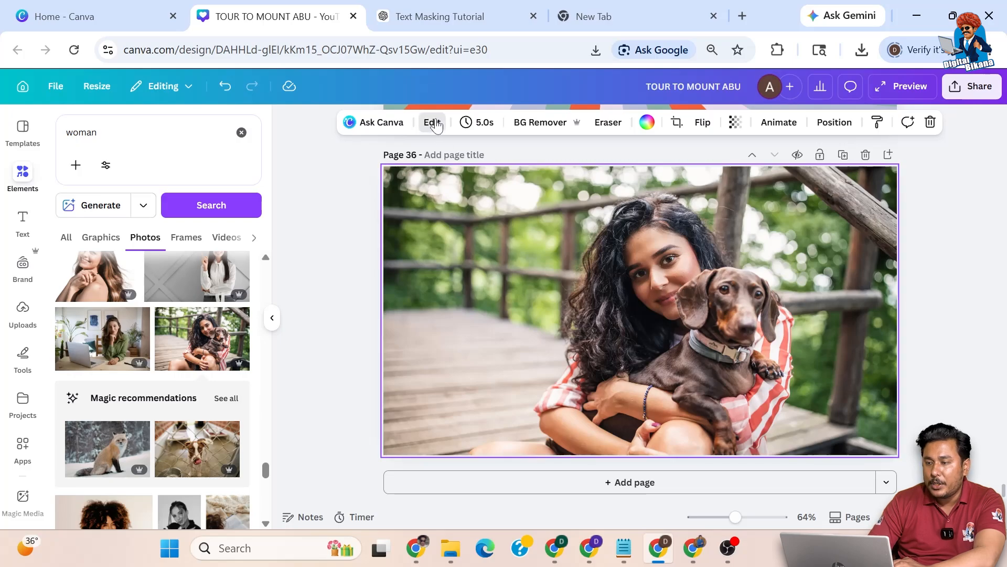
- Darken the whole background photo by setting its brightness to -100
click(434, 123)
click(452, 180)
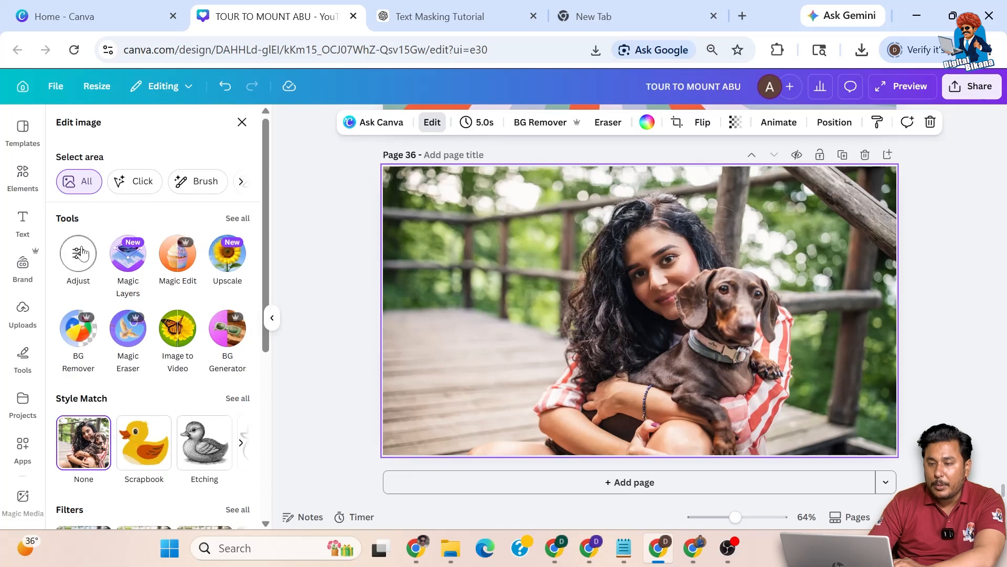
click(80, 253)
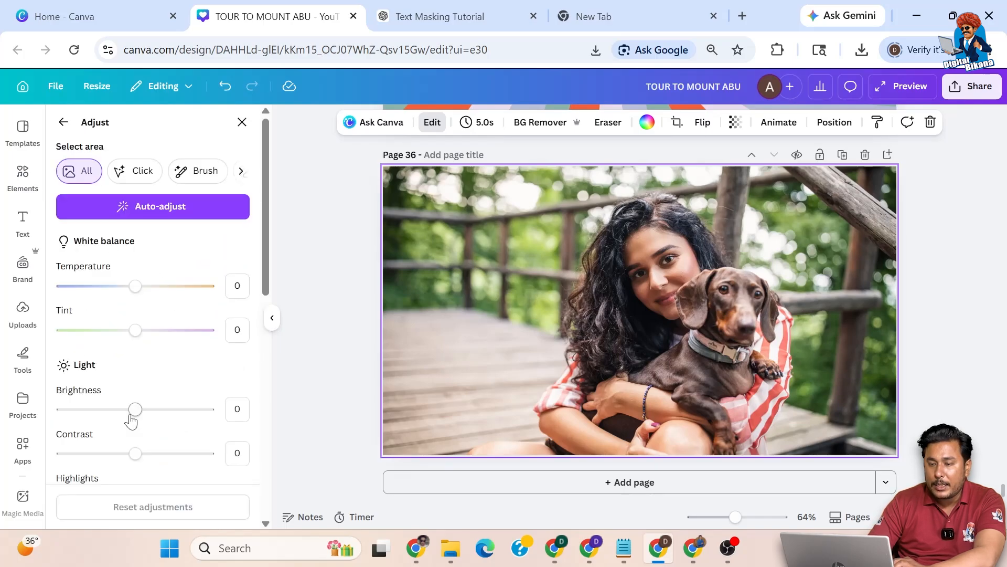
click(68, 409)
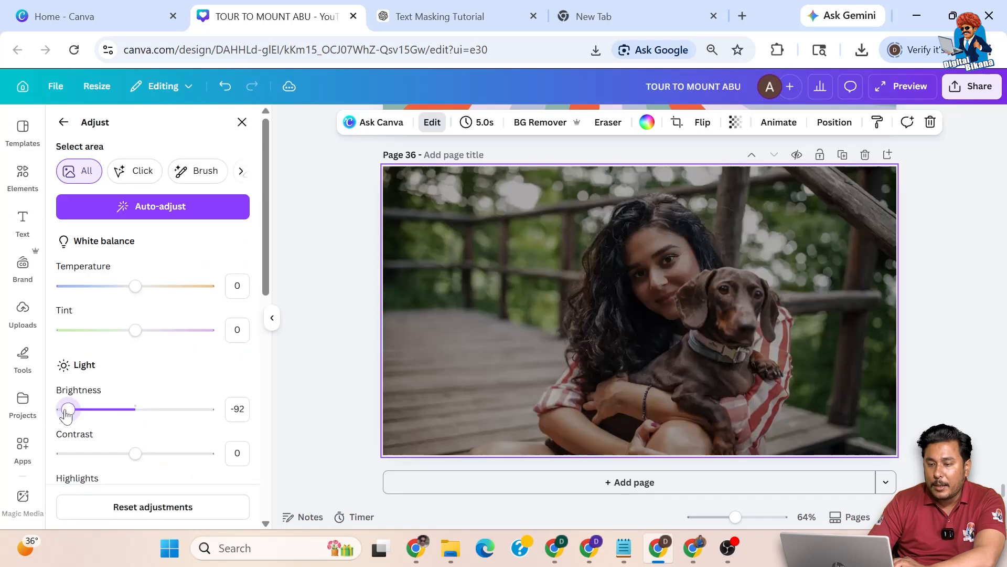
drag(59, 414, 54, 417)
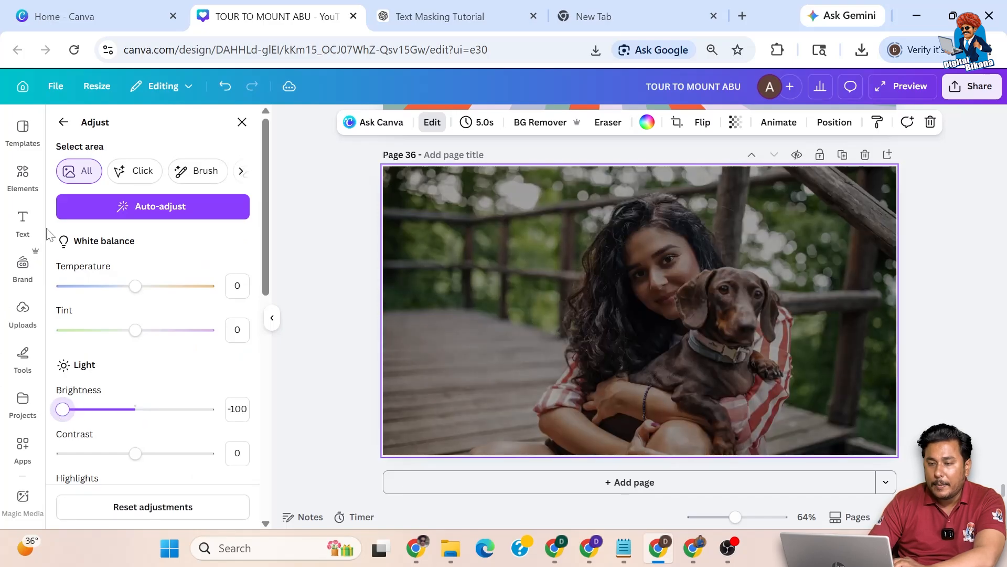
- Search all element types for "neon", and refine the search to "neon circle"
click(15, 181)
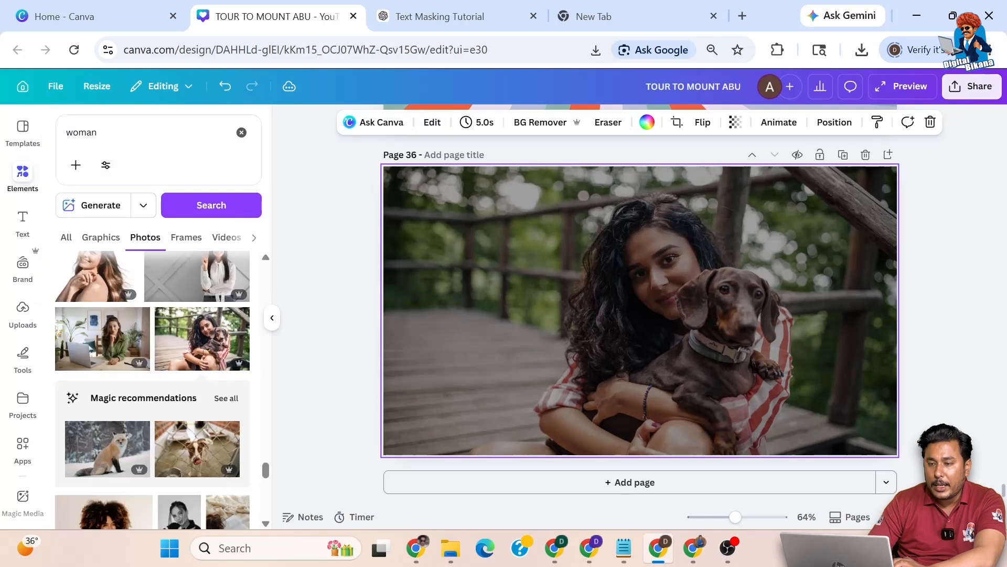
double_click(81, 132)
text(ne)
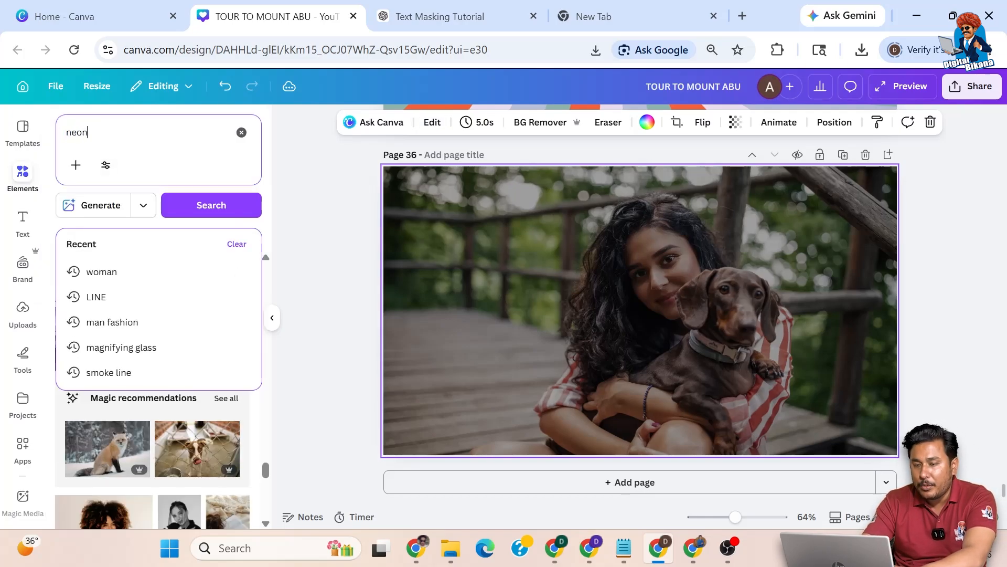
text(on)
key(Return)
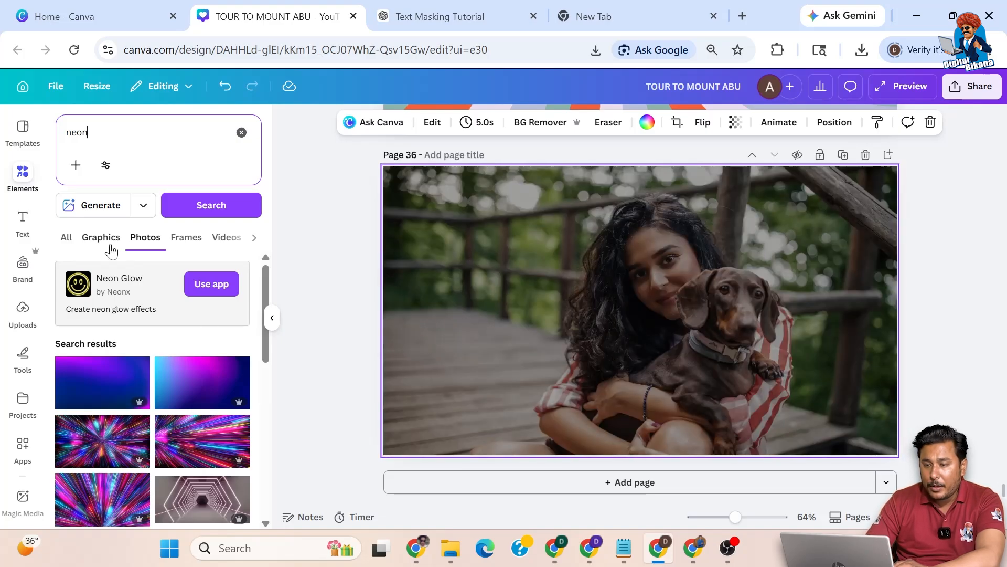
click(67, 238)
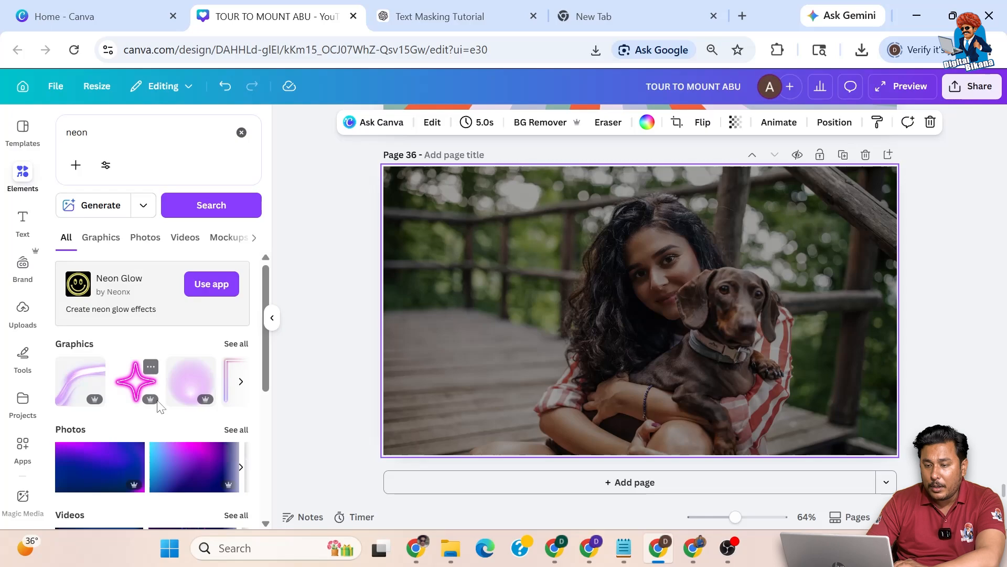
text(circle)
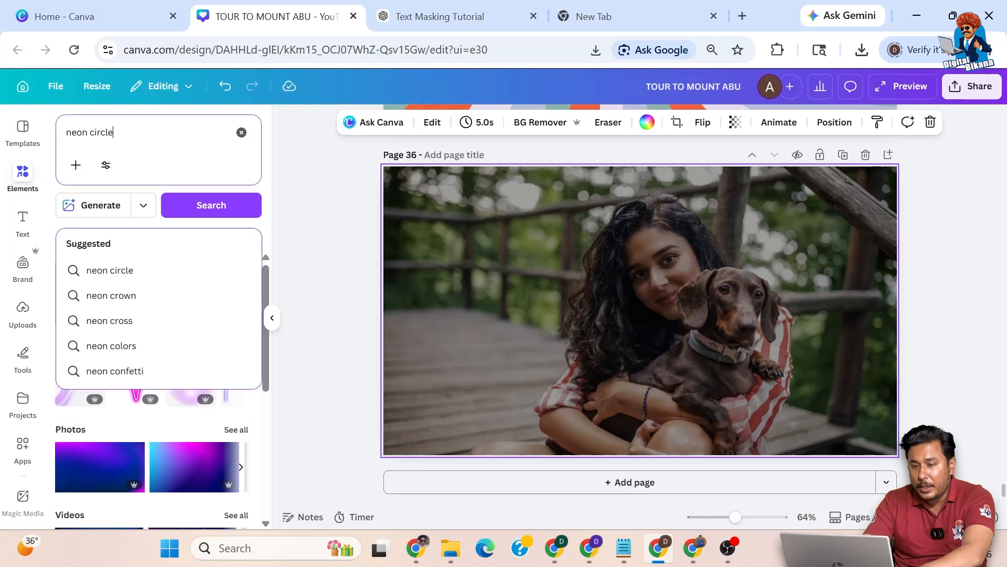
key(Return)
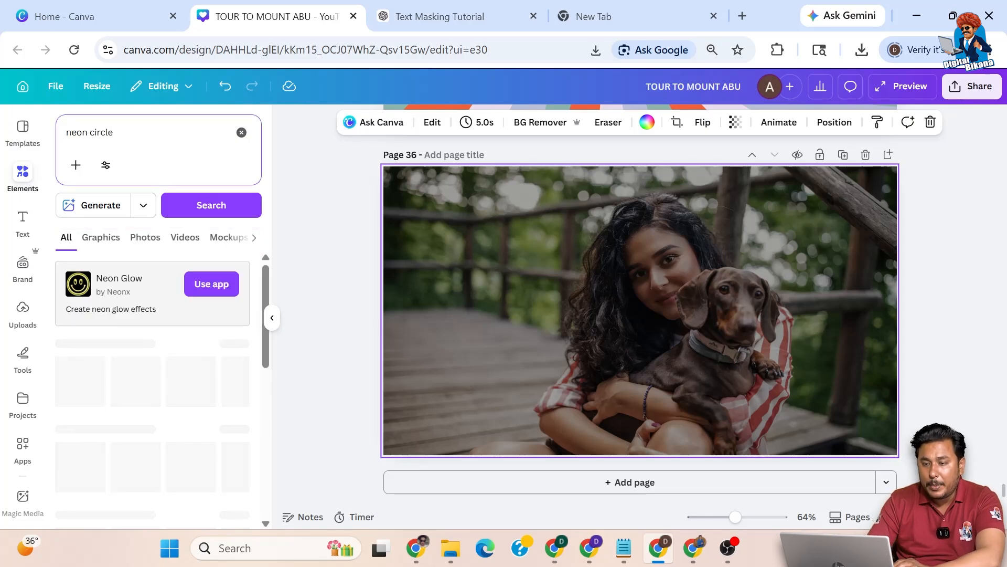
- From the full set of neon circle graphics, add the white ring with pale purple glow and enlarge it around the woman and dog
click(242, 343)
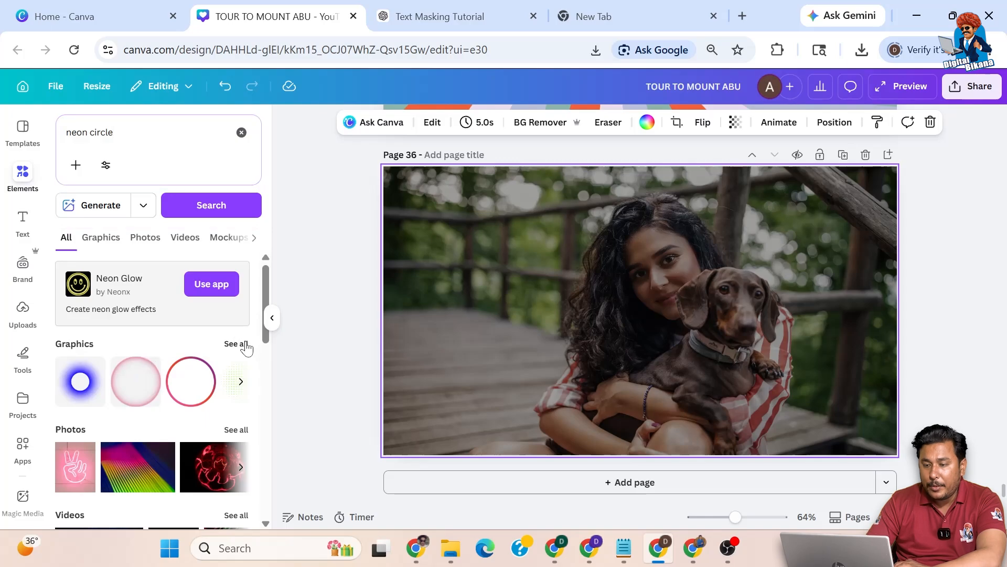
scroll(176, 386, down, 3)
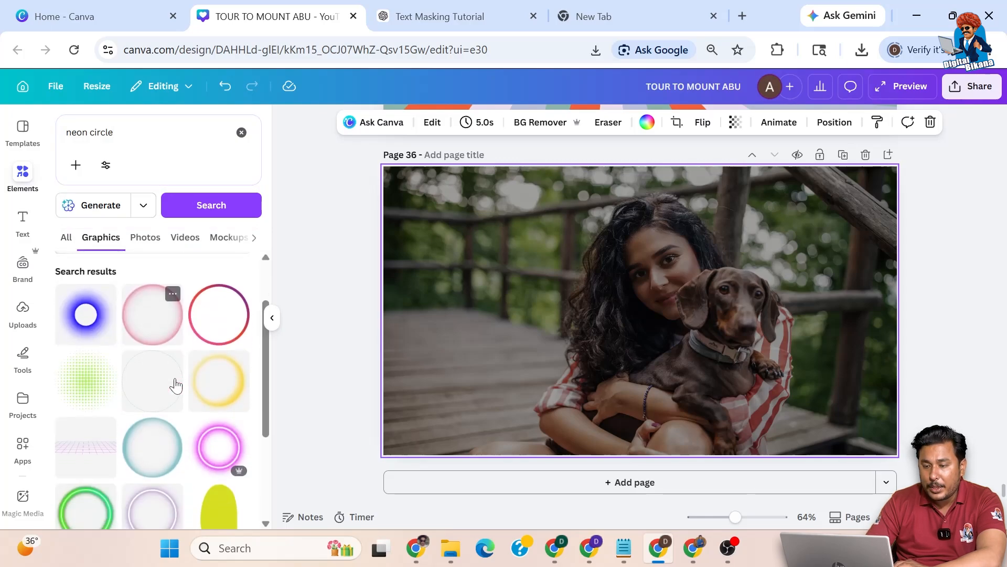
scroll(176, 385, down, 1)
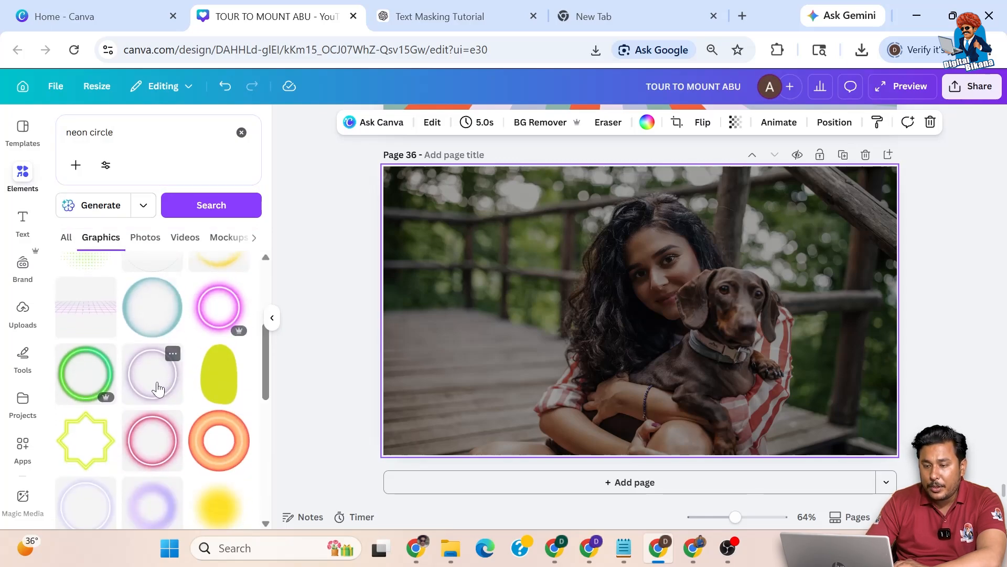
scroll(158, 388, down, 1)
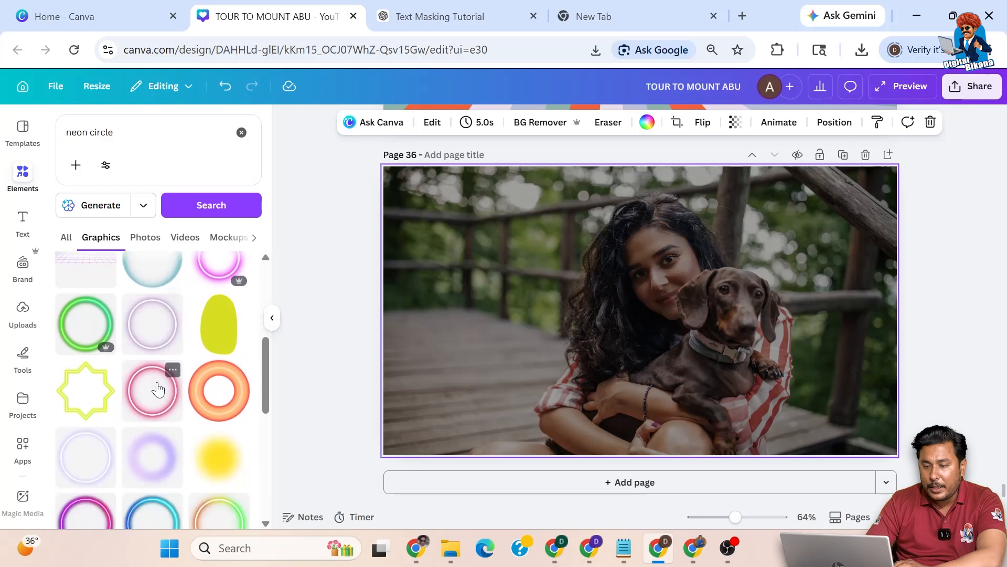
click(93, 455)
drag(651, 304, 653, 274)
drag(754, 389, 839, 430)
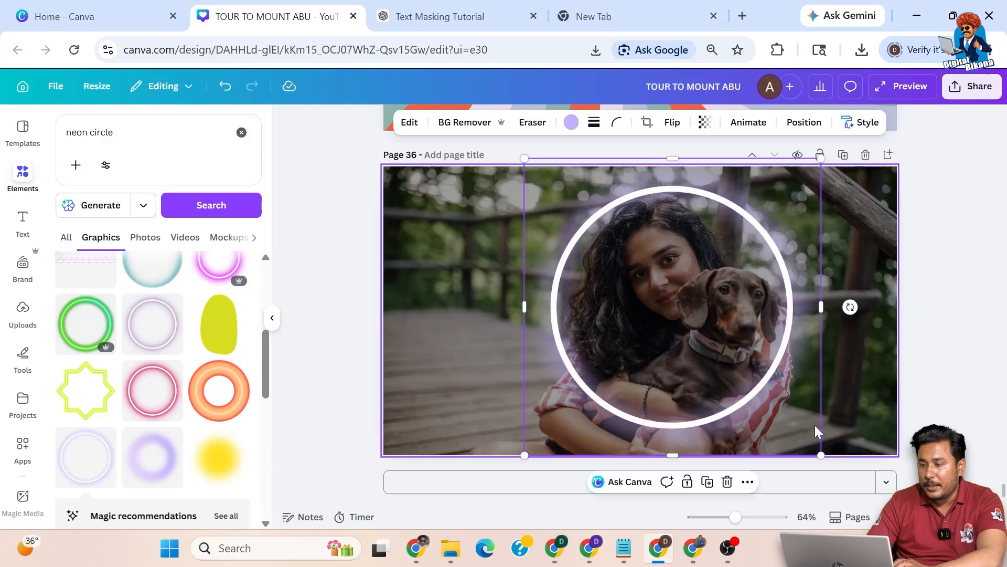
- Add a new page after page 36 and set the original woman-and-dog photo as its background
click(466, 485)
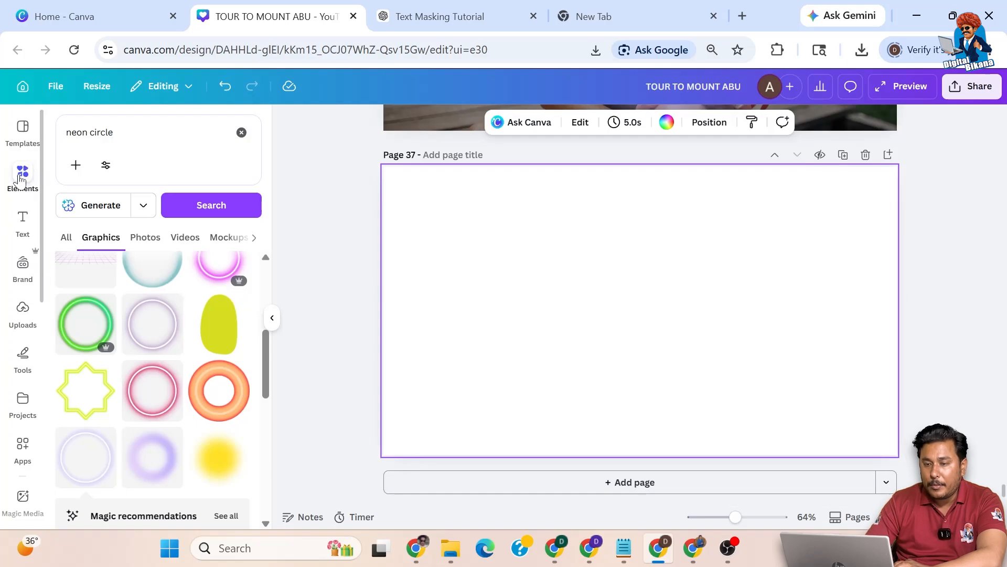
click(241, 132)
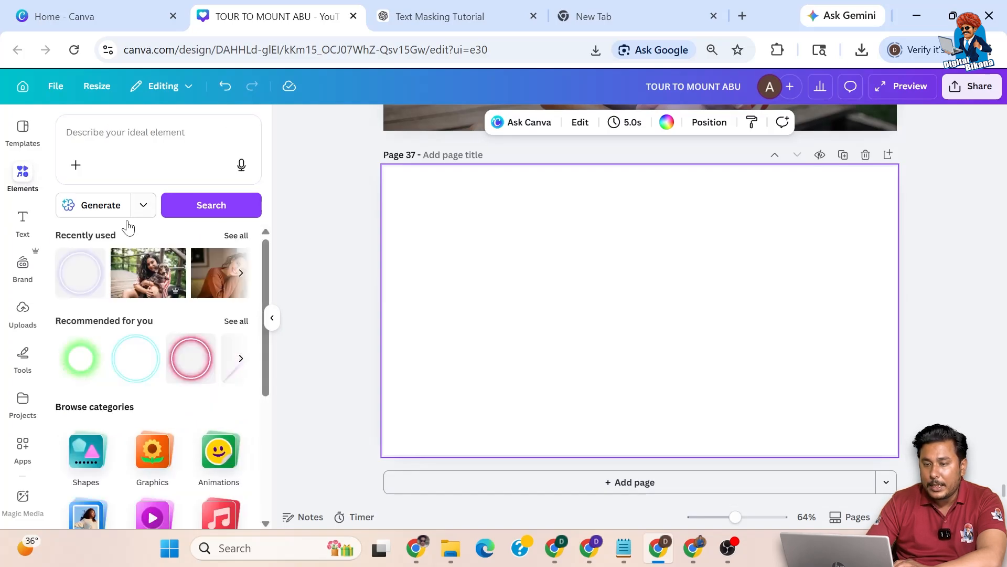
click(149, 273)
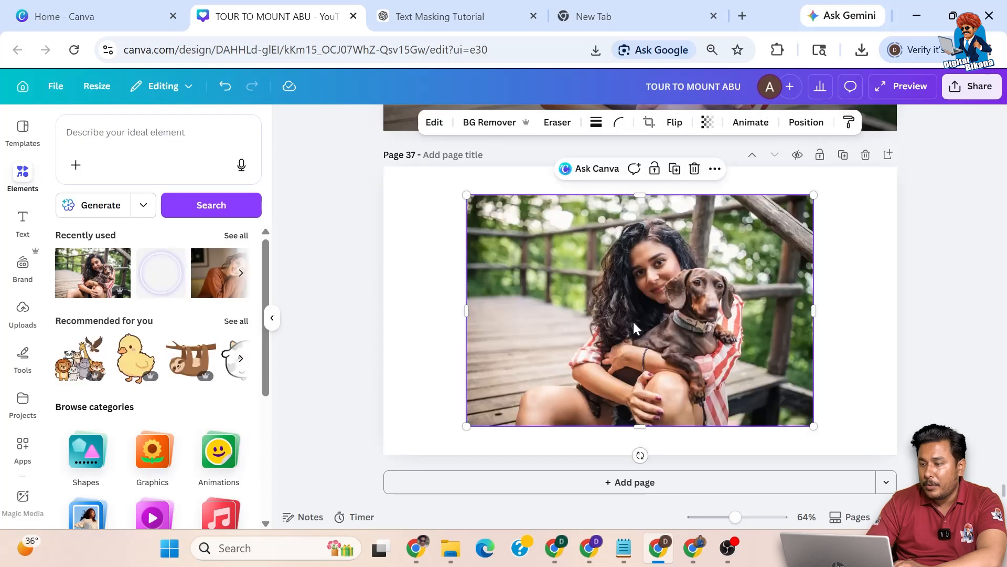
click(714, 168)
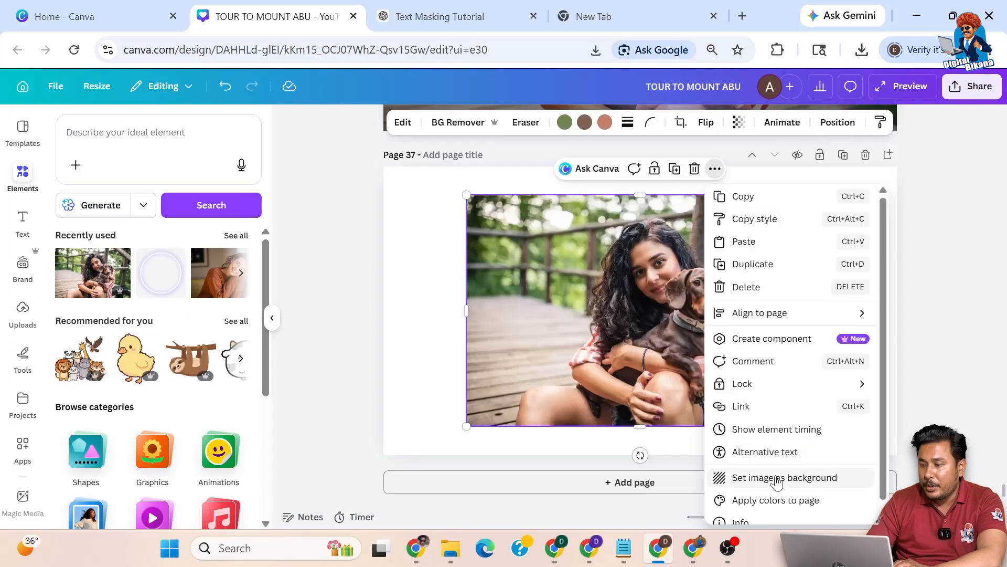
click(777, 478)
- Detach page 36's darkened photo and set it as the background again, and move the neon ring slightly up around the subjects
scroll(935, 315, up, 3)
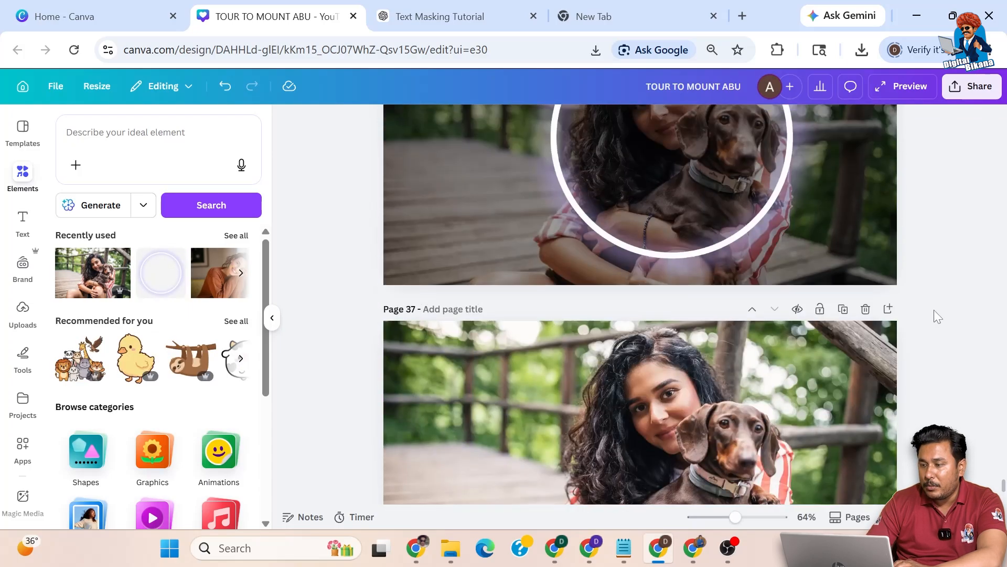
scroll(934, 309, up, 3)
scroll(933, 291, down, 2)
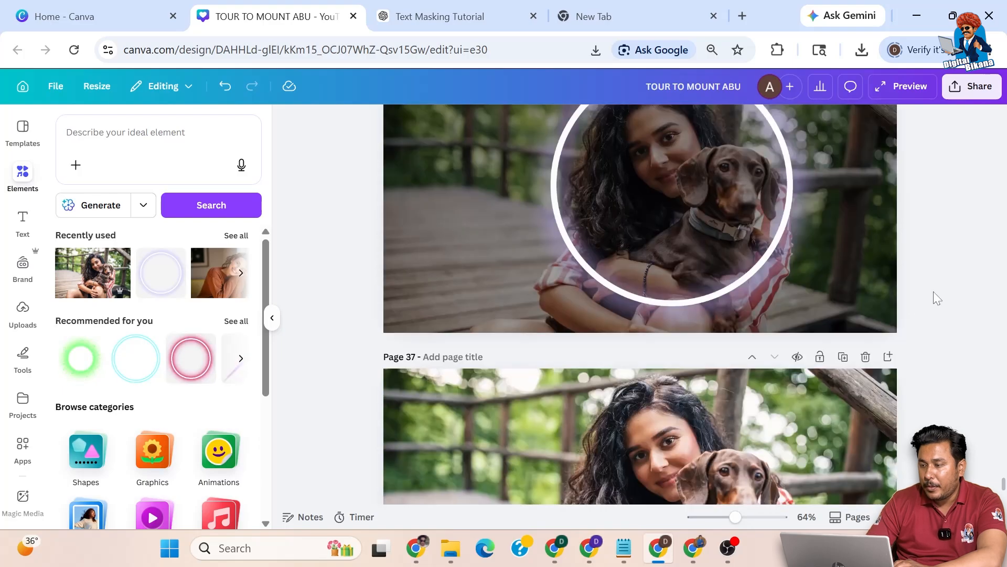
scroll(892, 293, up, 2)
right_click(859, 294)
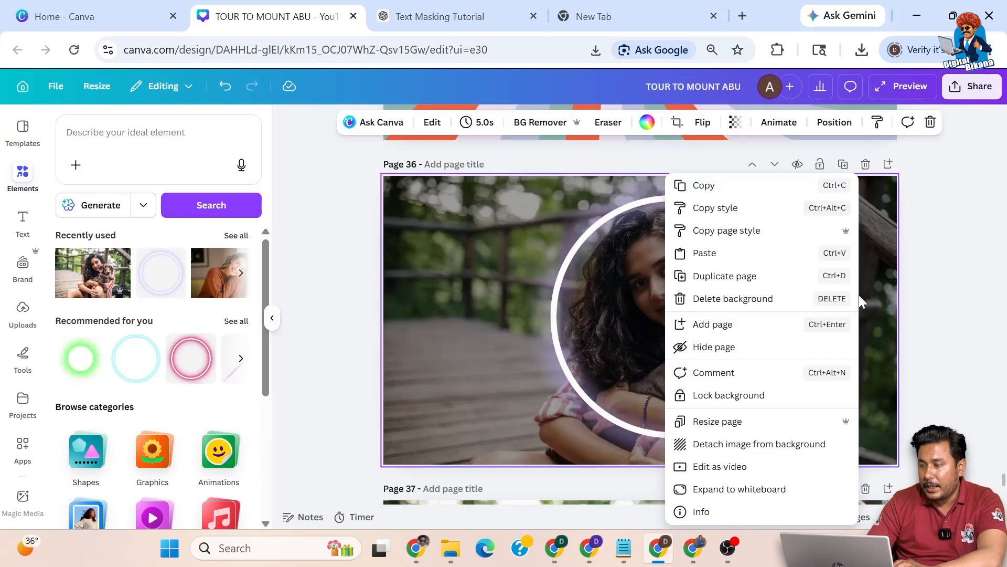
click(729, 445)
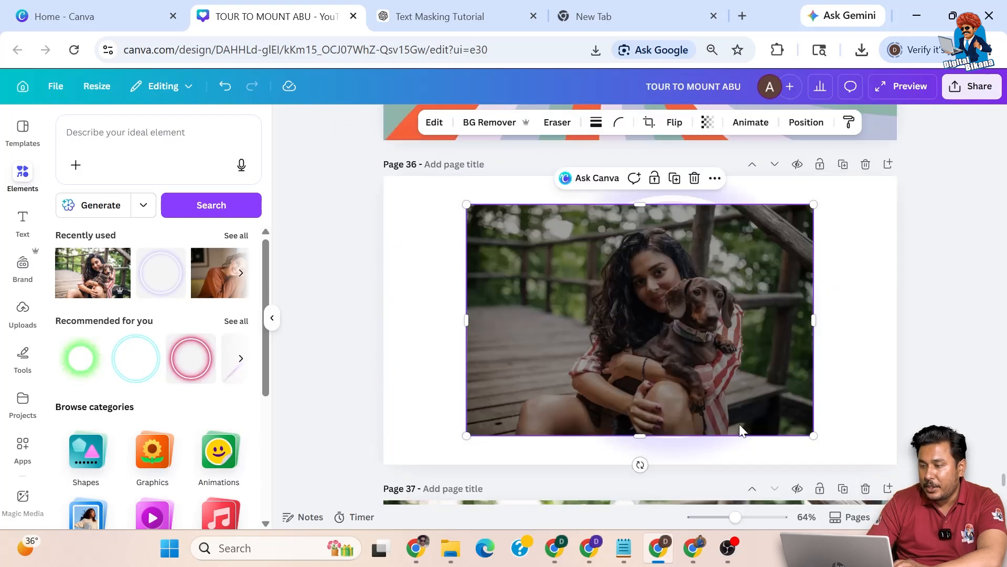
click(715, 178)
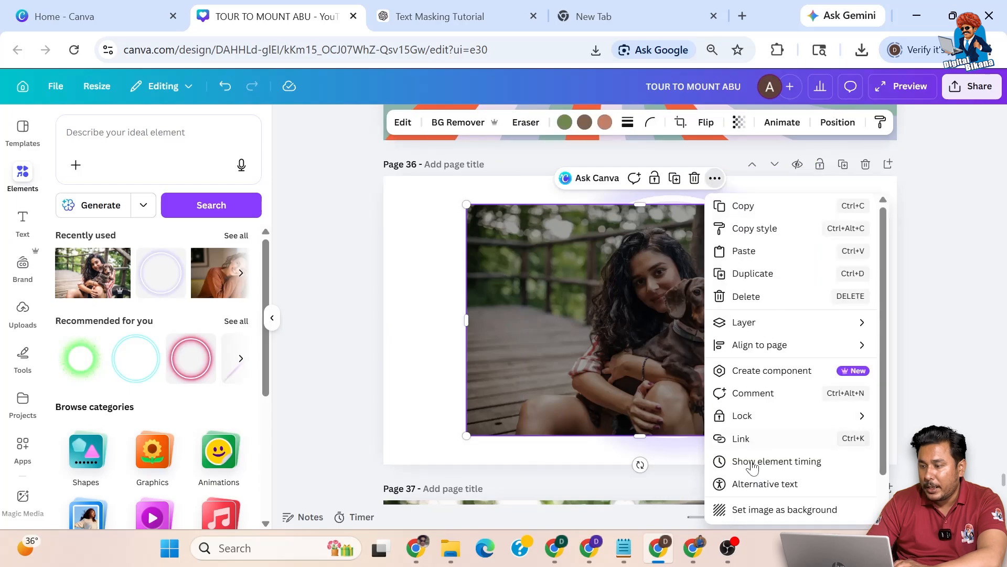
click(762, 510)
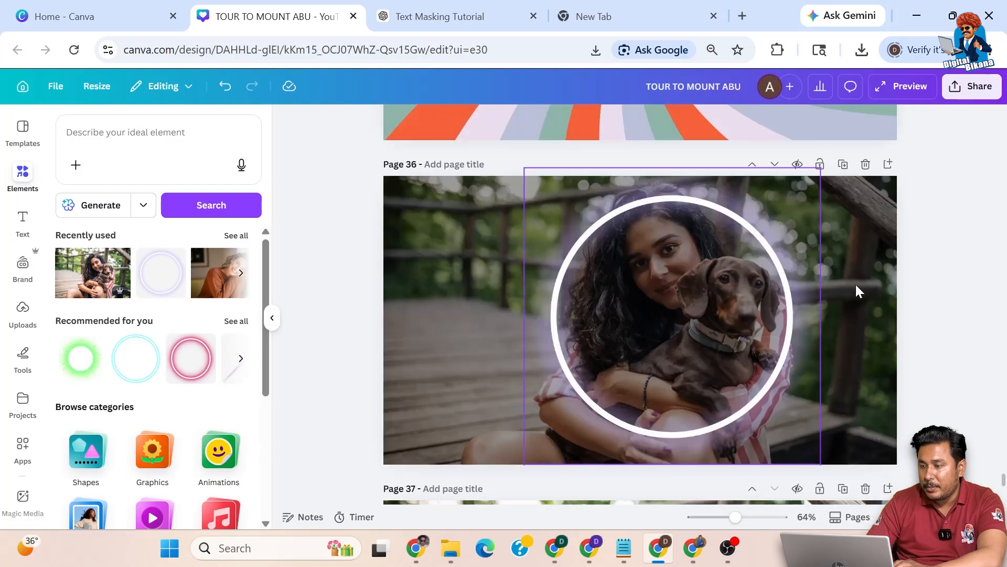
drag(779, 256, 775, 242)
click(945, 339)
- Download only page 37, with the undarkened photo, as a PNG image
scroll(945, 339, down, 2)
scroll(946, 338, down, 4)
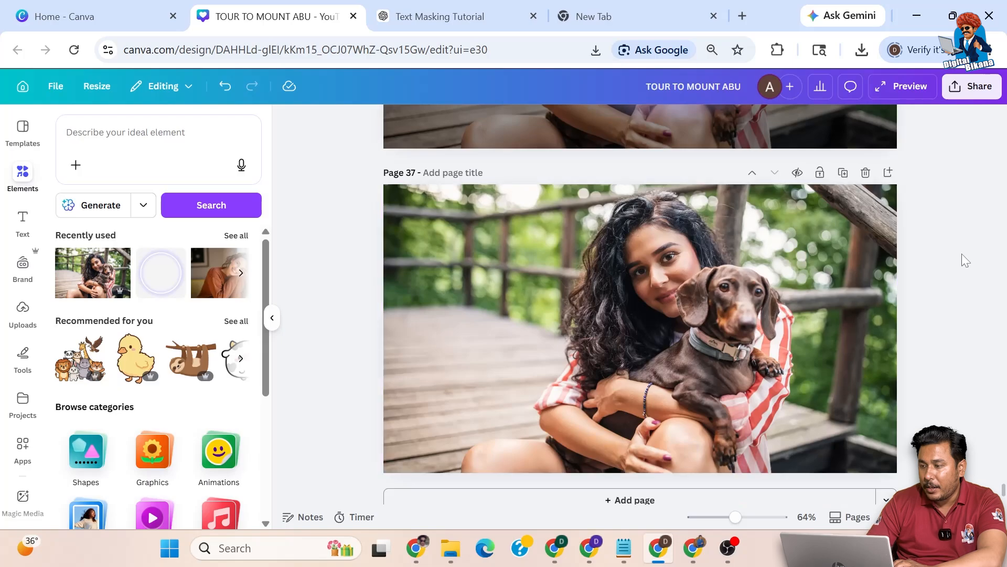
click(972, 86)
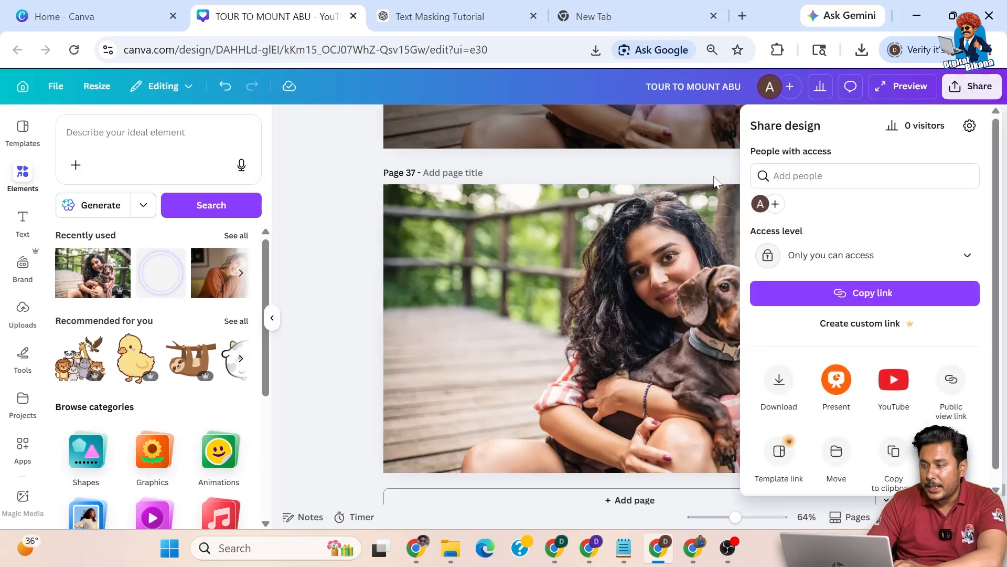
click(768, 379)
click(839, 344)
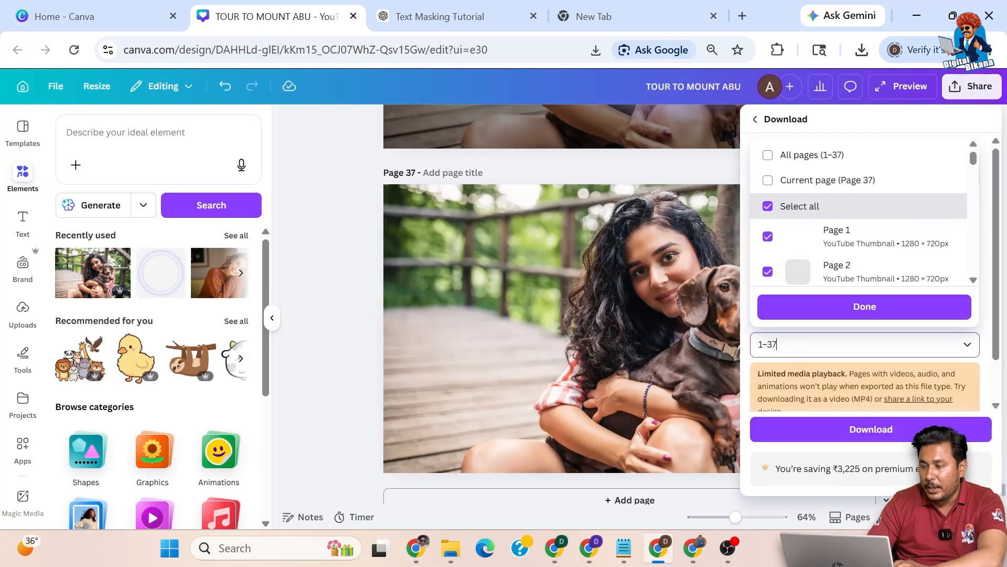
click(767, 177)
click(865, 306)
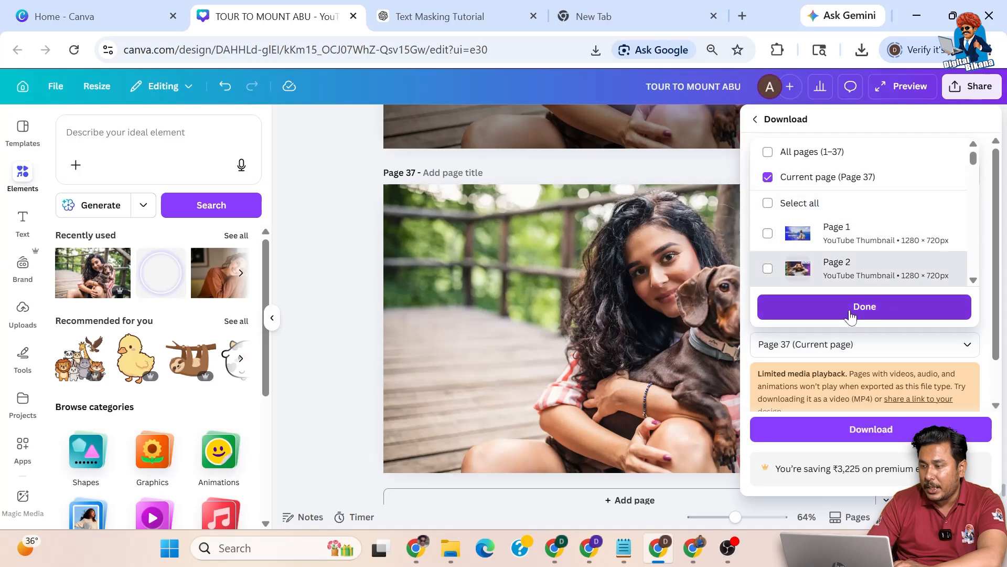
click(872, 430)
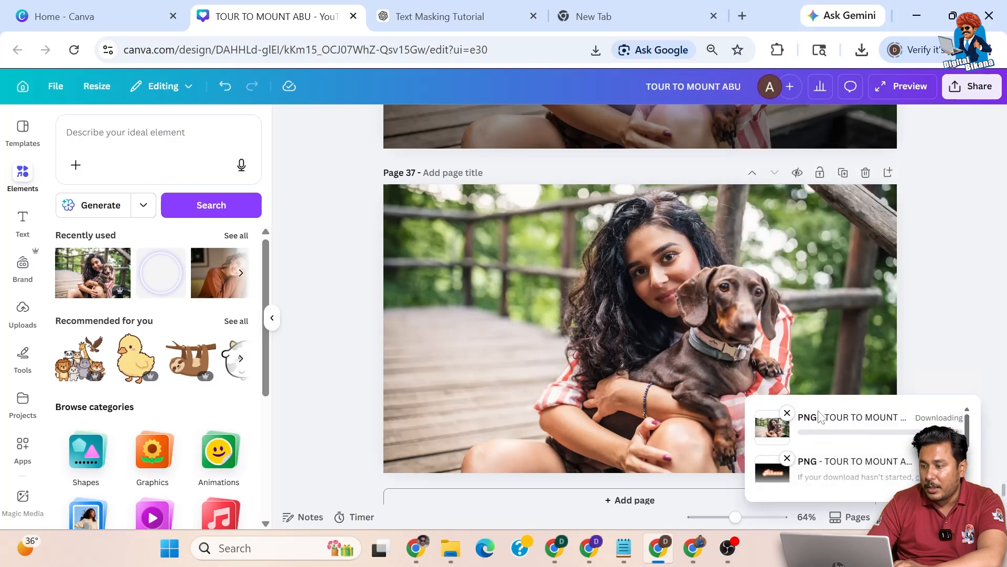
- Search the elements for "frame" and add the circular frame to page 36
scroll(922, 266, up, 5)
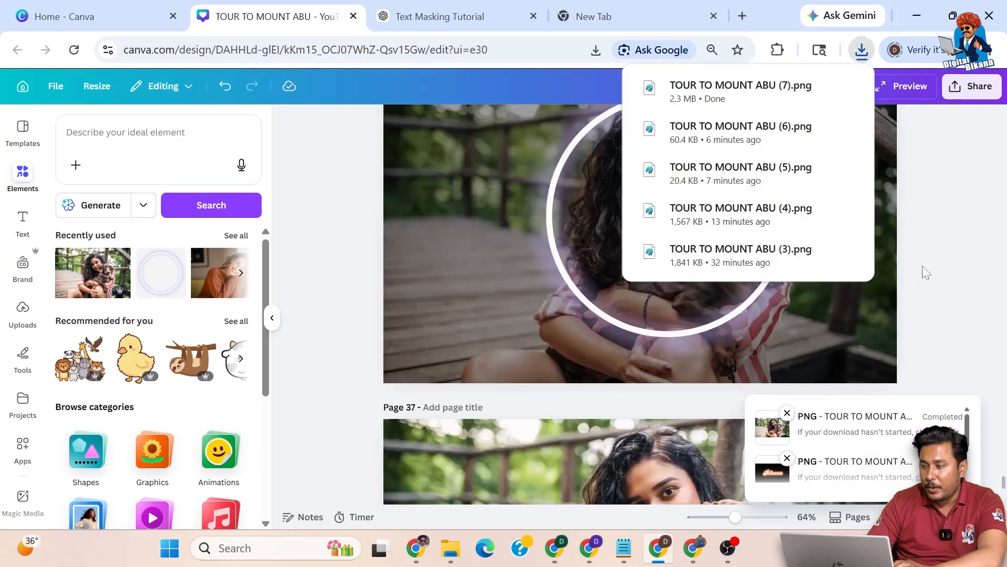
scroll(922, 266, up, 2)
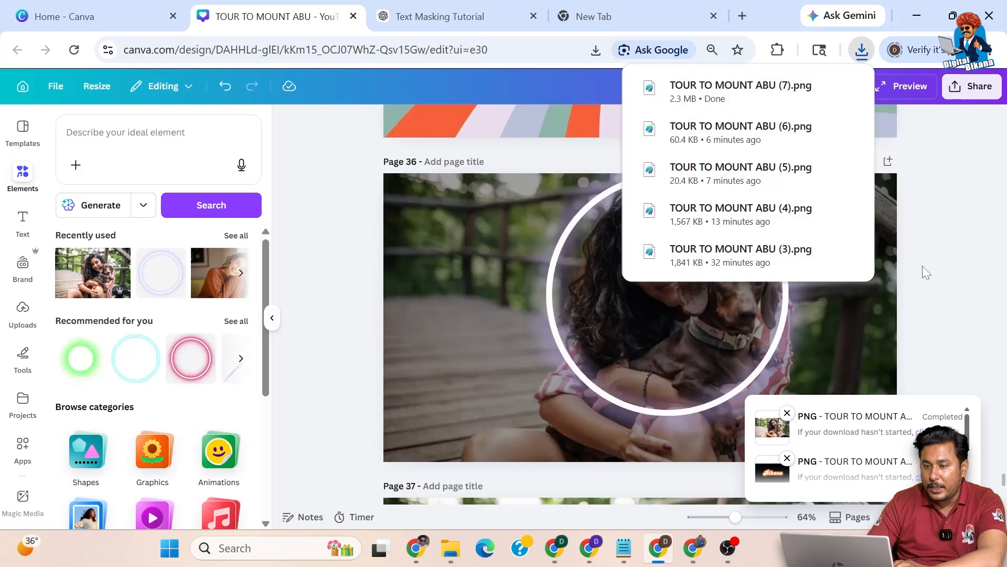
click(23, 178)
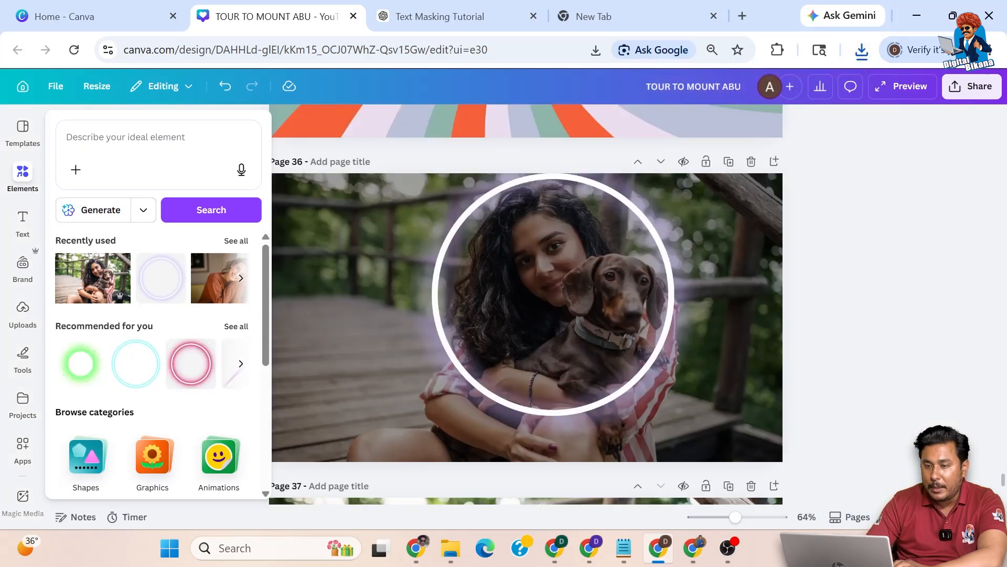
click(124, 137)
text(frame)
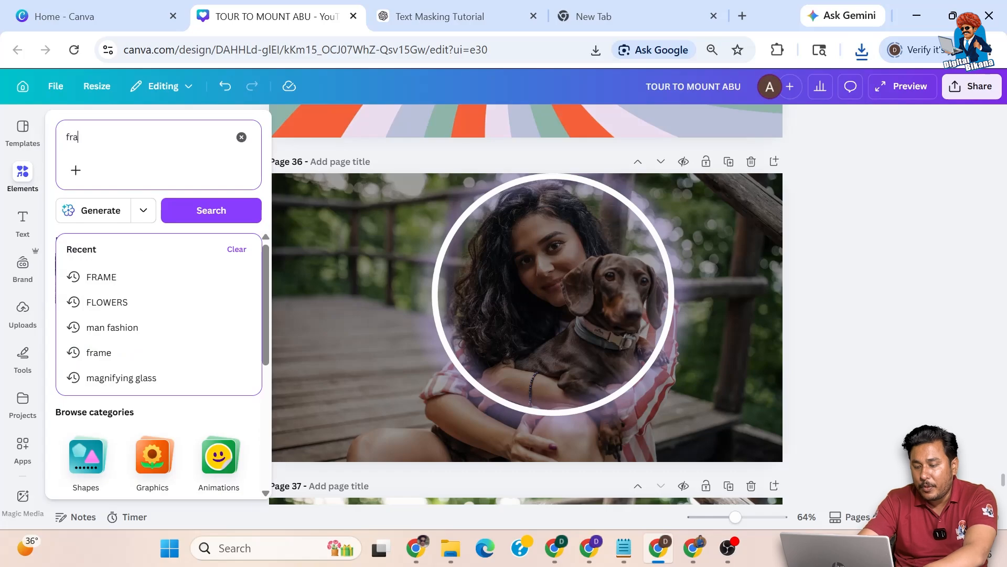
key(Return)
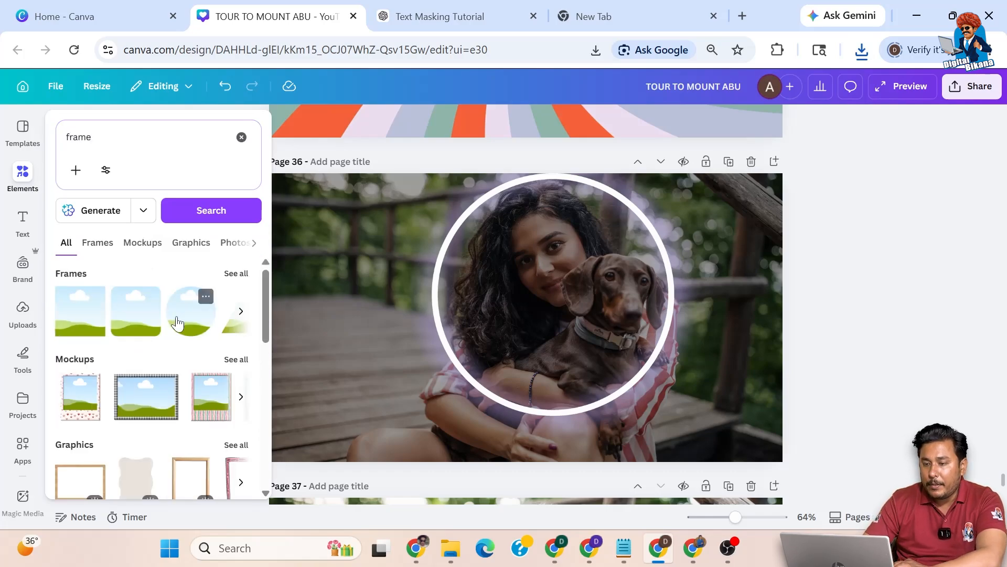
click(177, 323)
click(272, 306)
- Position and enlarge the circular frame so it fills the inside of the white neon ring
drag(600, 244, 669, 186)
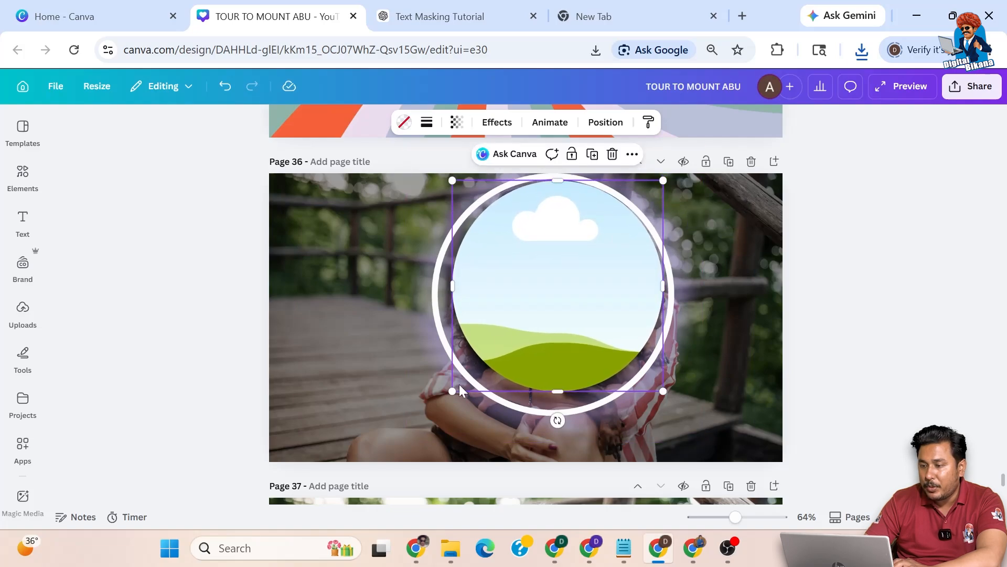
drag(454, 388, 437, 407)
drag(557, 356, 560, 355)
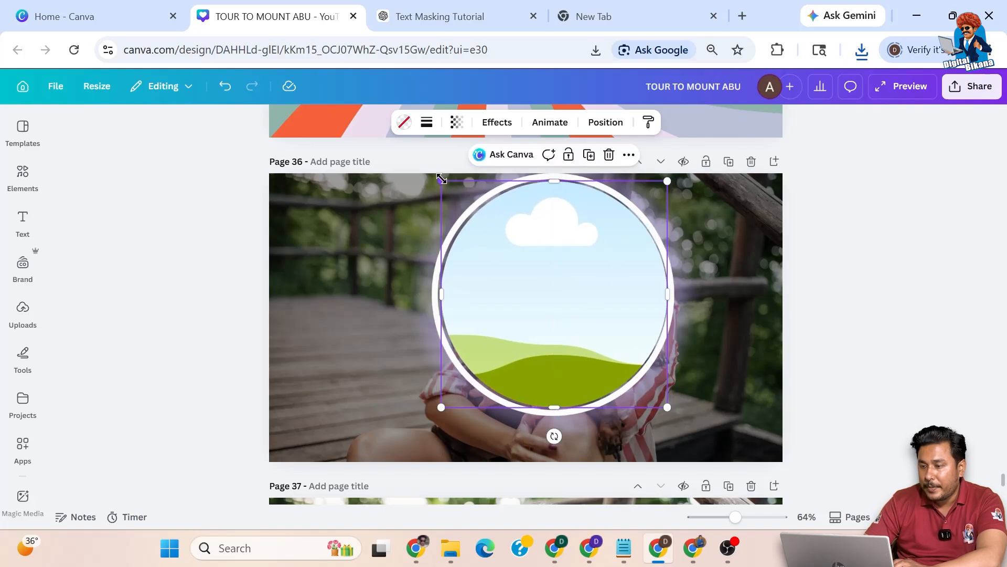
drag(440, 180, 437, 177)
drag(584, 318, 592, 325)
drag(438, 180, 435, 182)
drag(545, 266, 543, 266)
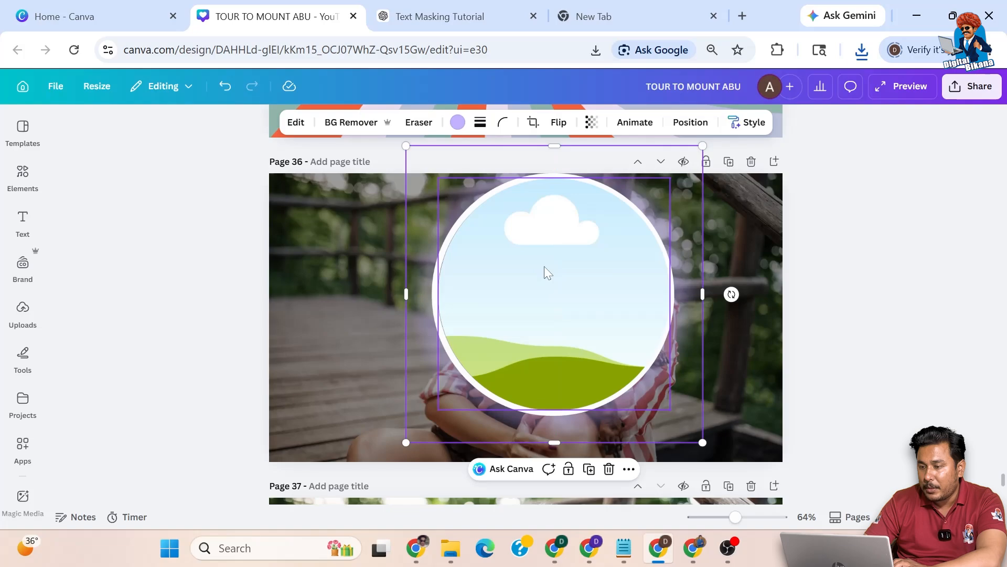
- Upload "TOUR TO MOUNT ABU (7)" from the Downloads folder and fill the circular frame with it
click(22, 310)
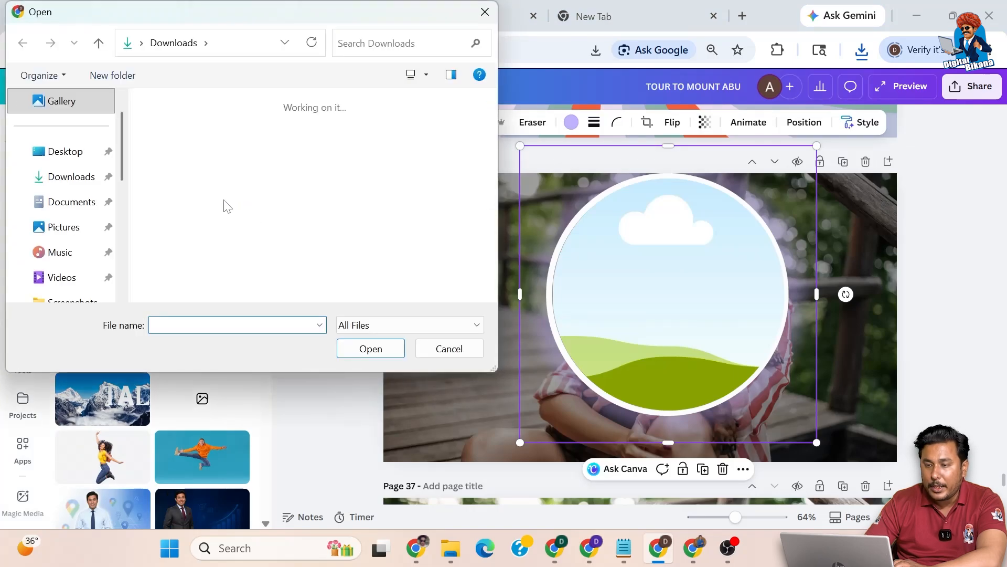
click(174, 149)
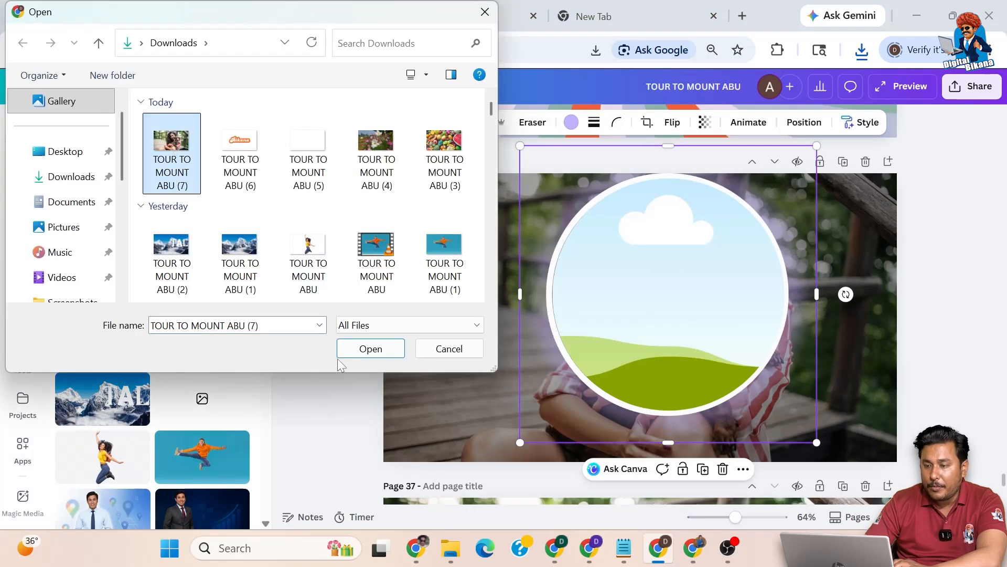
click(356, 349)
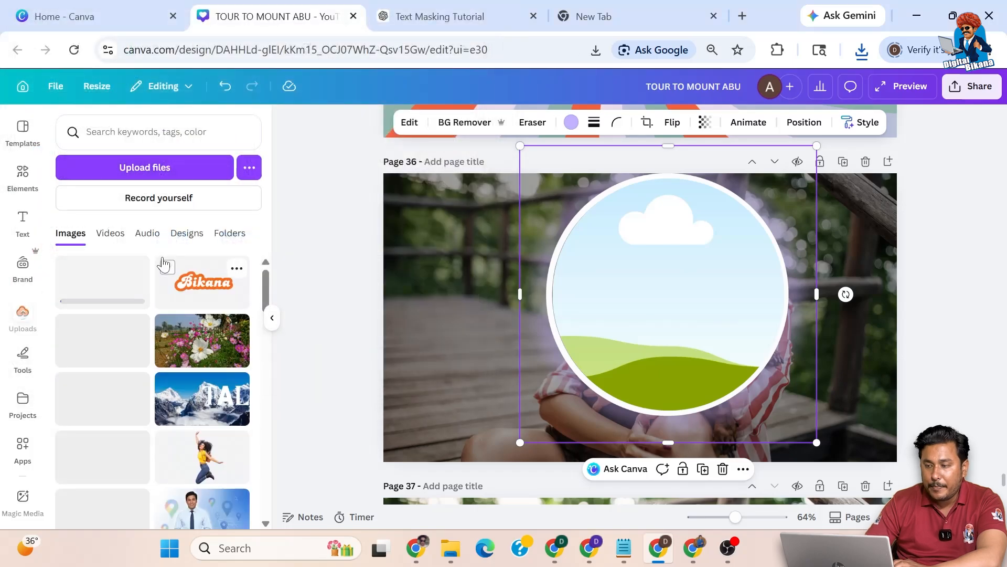
click(616, 282)
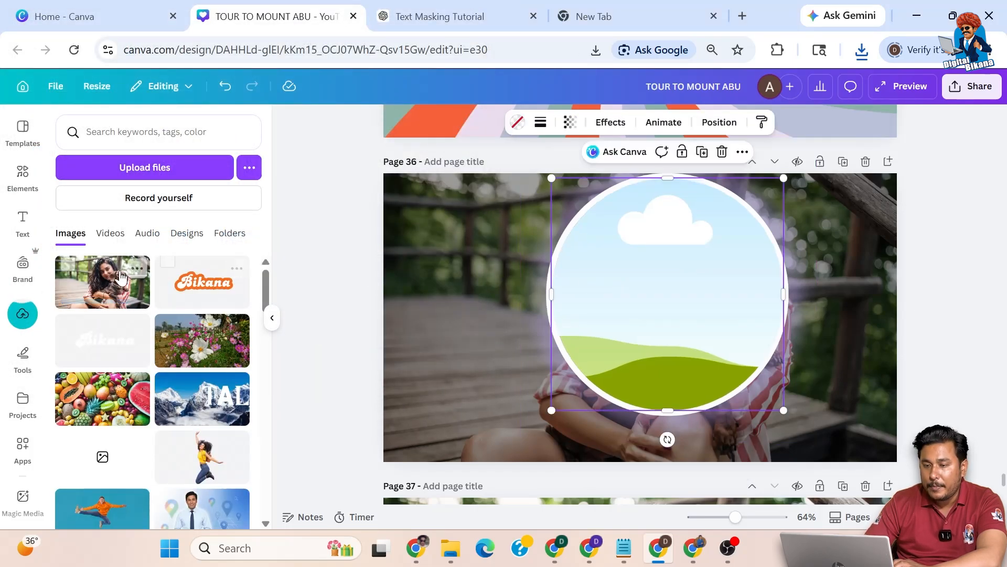
mouse_move(665, 304)
mouse_down()
mouse_move(691, 248)
mouse_move(653, 292)
mouse_up()
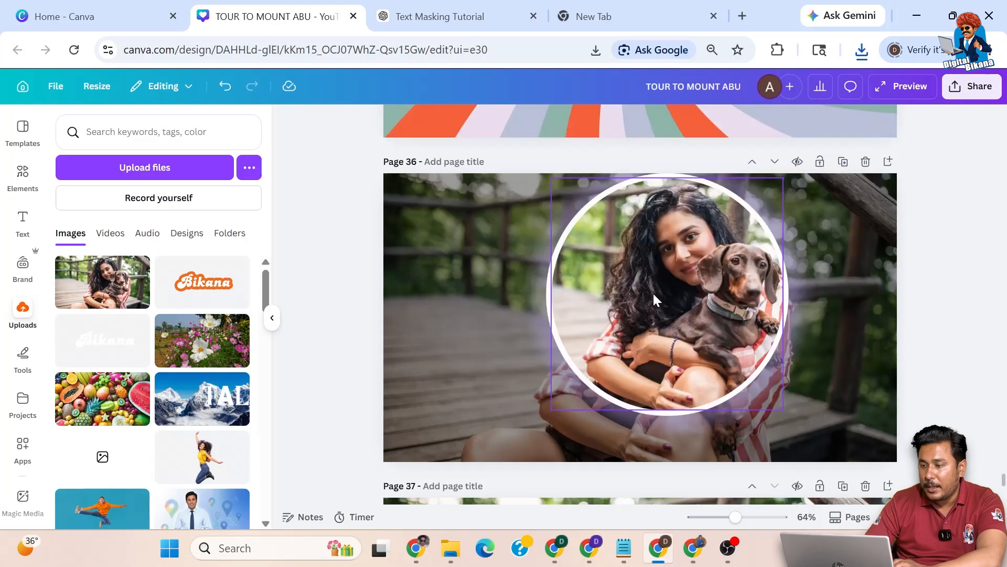
- Enlarge the photo within the circular frame's crop to the full page size, aligning it with the darkened background
click(694, 288)
double_click(694, 289)
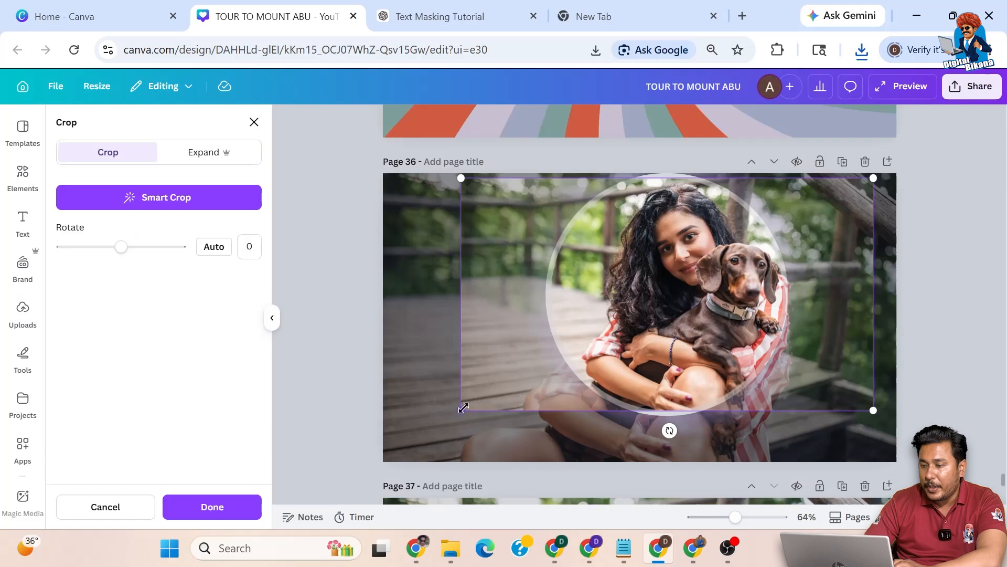
drag(457, 412, 420, 431)
drag(393, 450, 381, 456)
drag(875, 453, 891, 462)
drag(891, 177, 896, 173)
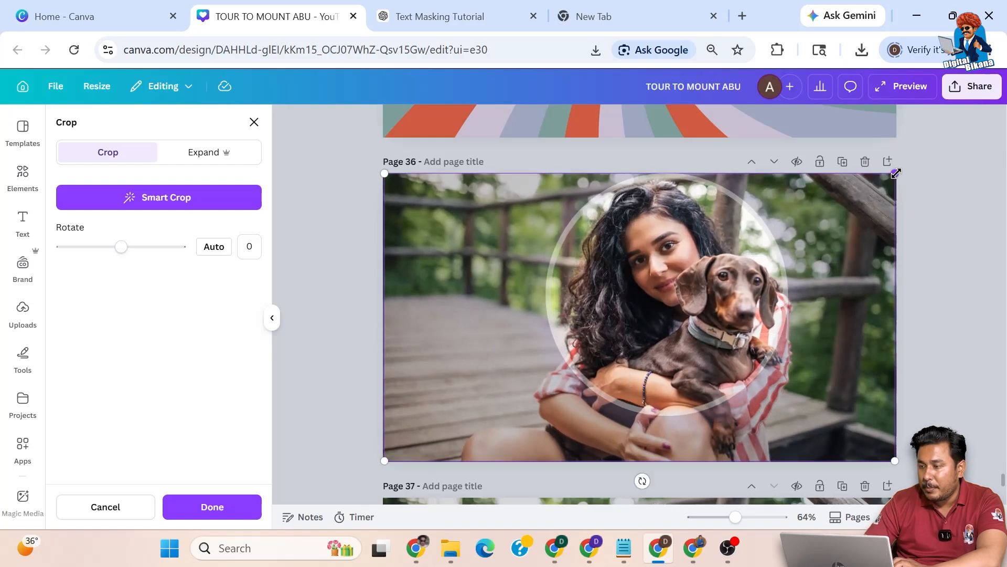
click(924, 278)
click(925, 279)
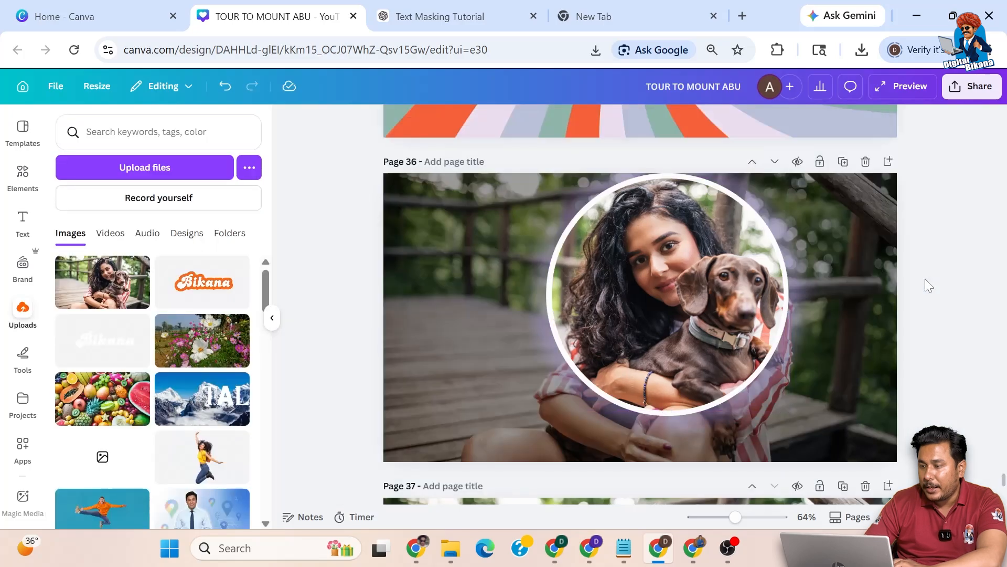